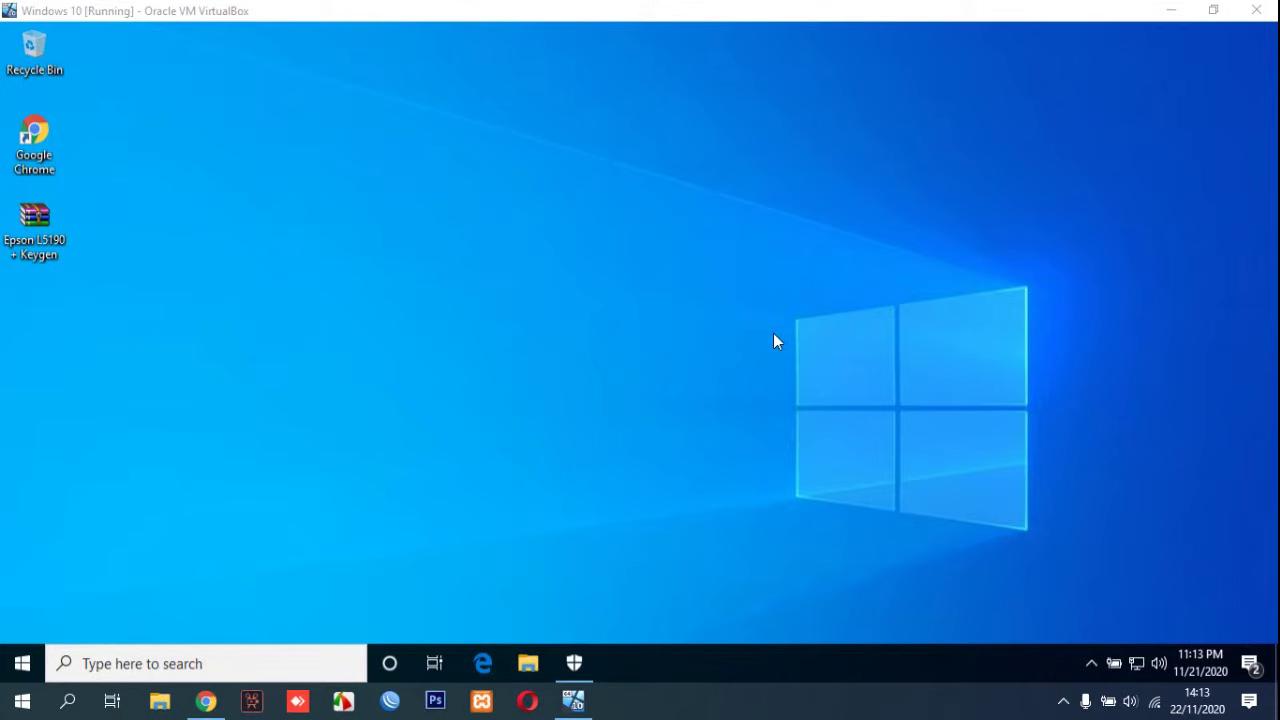
# Move the Epson L5190 + Keygen archive to mid-desktop, then open virus and threat protection settings.
pyautogui.moveTo(51, 205); pyautogui.dragTo(403, 207)
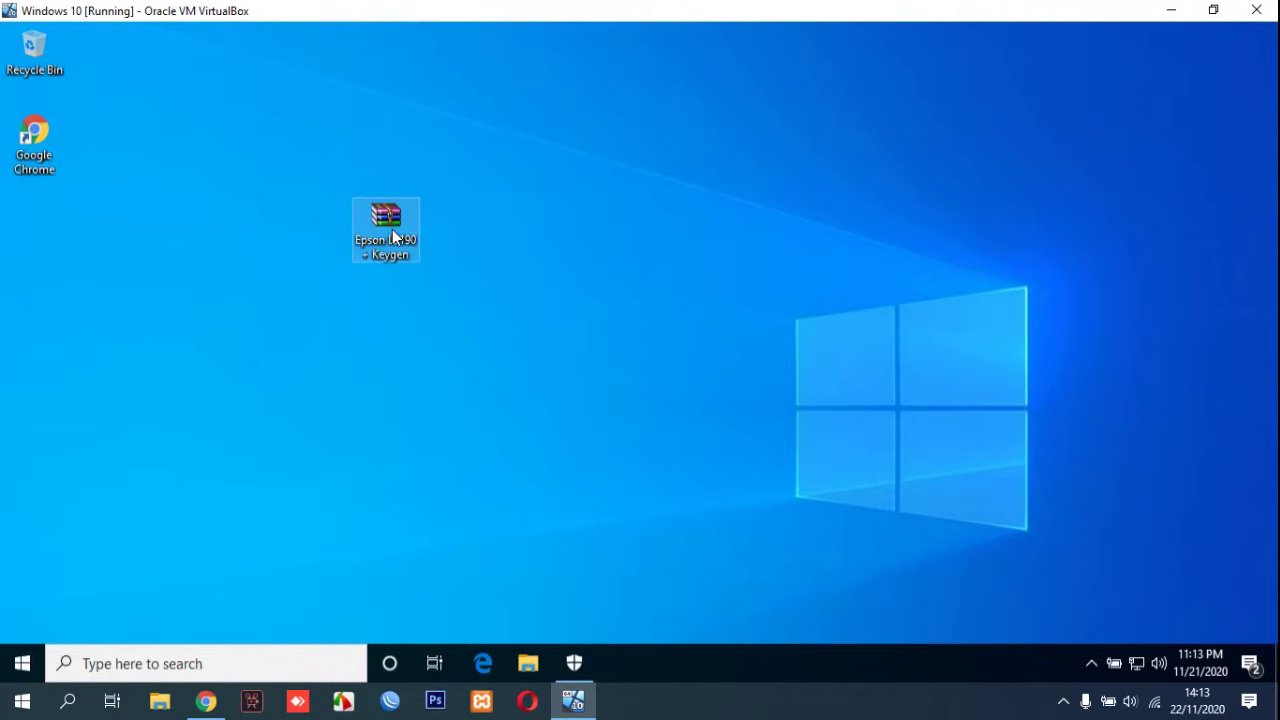
pyautogui.click(574, 663)
pyautogui.scroll(3, 520, 423)
pyautogui.scroll(2, 520, 423)
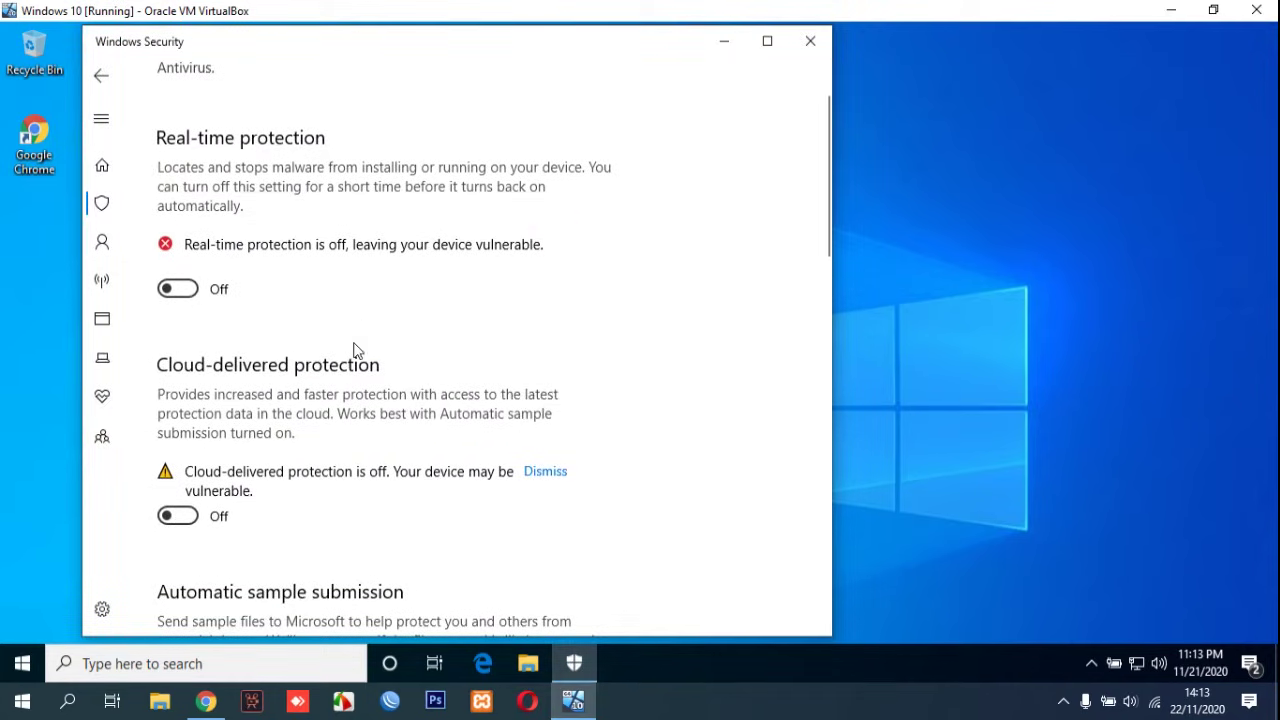
pyautogui.scroll(2, 287, 241)
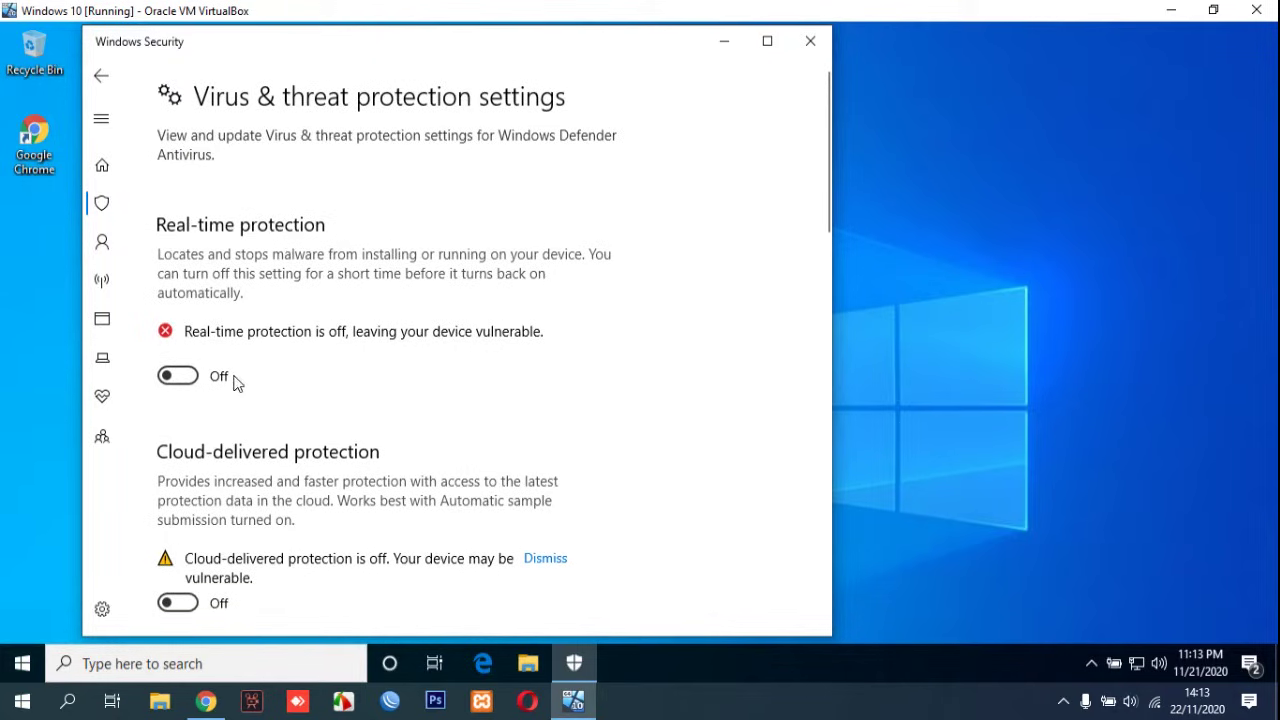
pyautogui.scroll(-8, 243, 340)
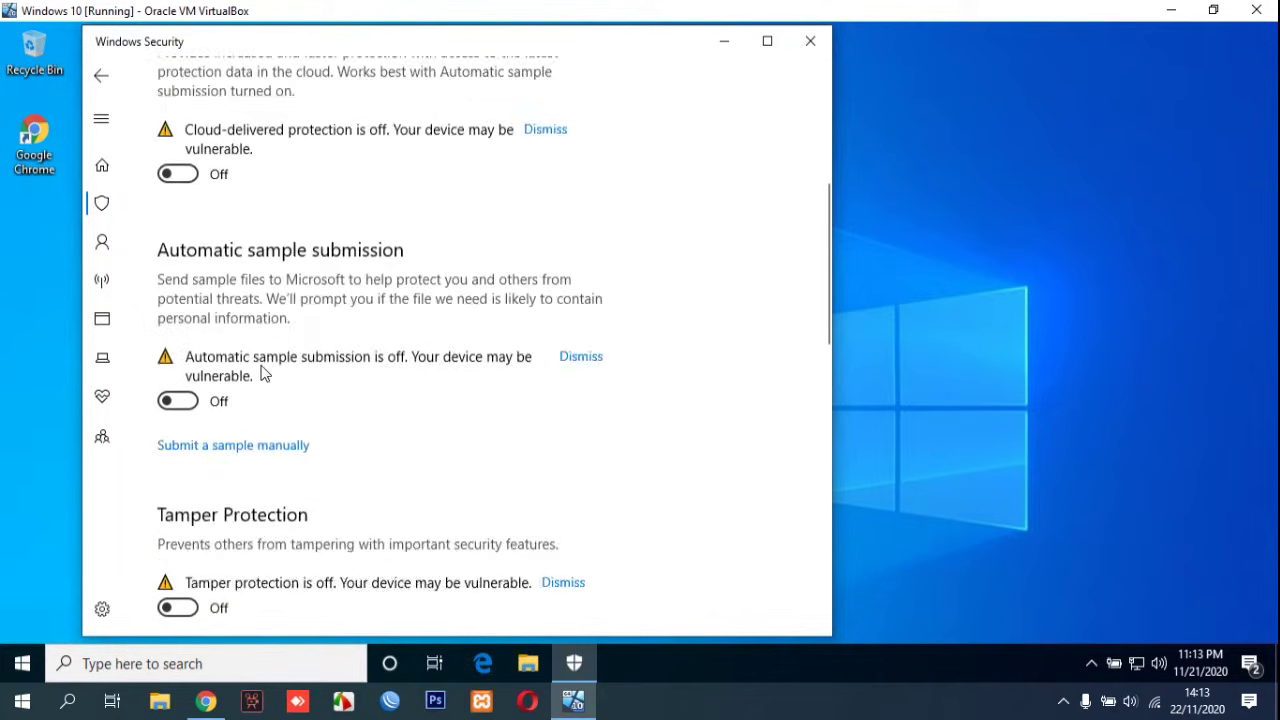
pyautogui.click(723, 43)
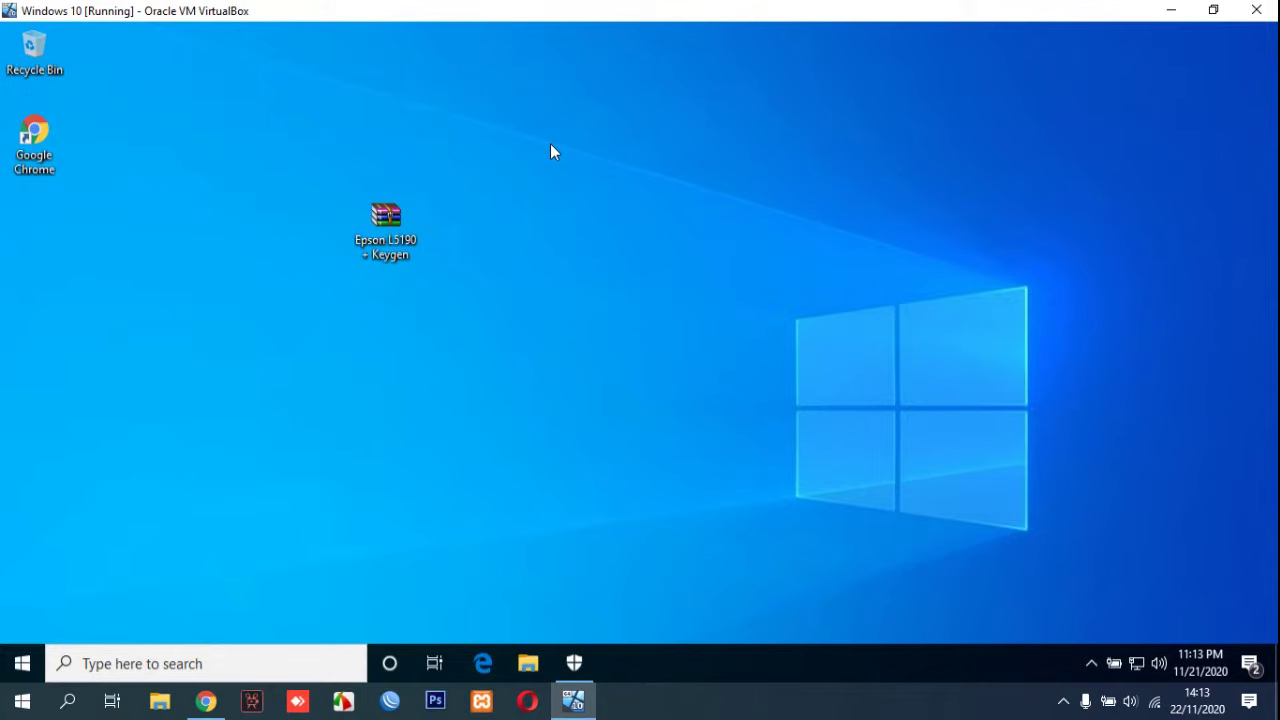
# Extract the Epson L5190 + Keygen archive here, creating its folder on the desktop.
pyautogui.click(383, 238)
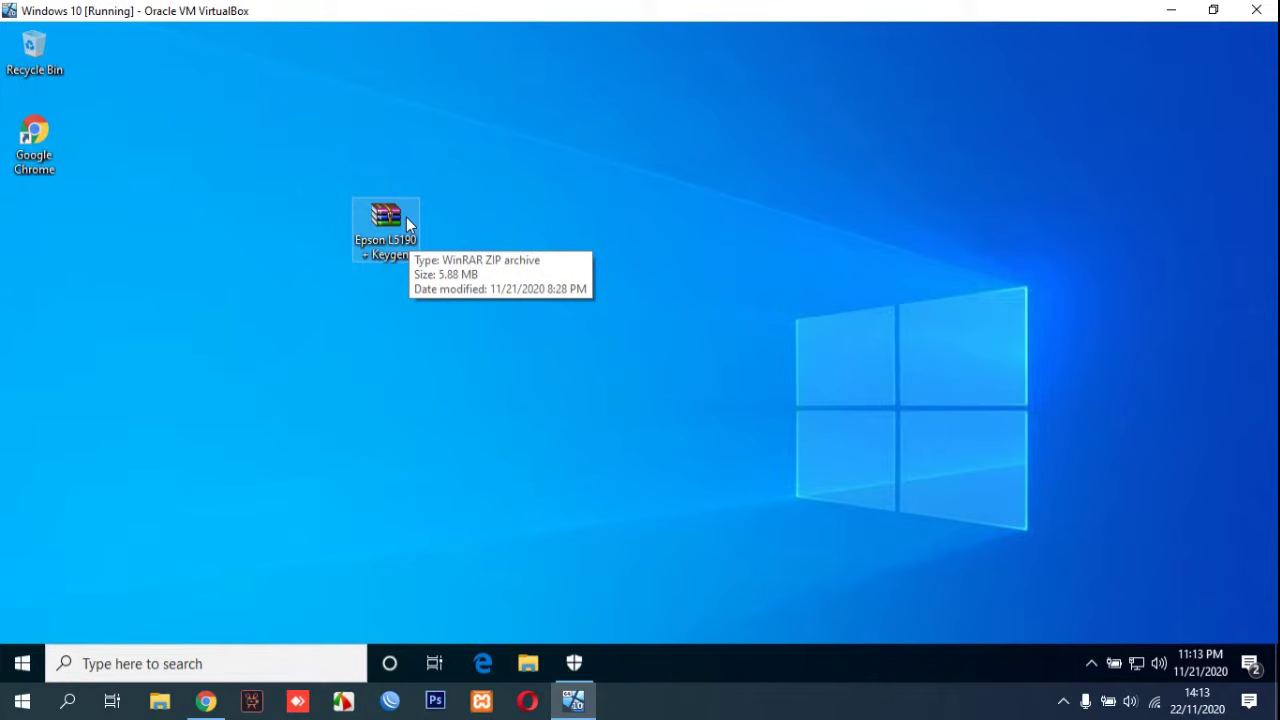
pyautogui.rightClick(406, 217)
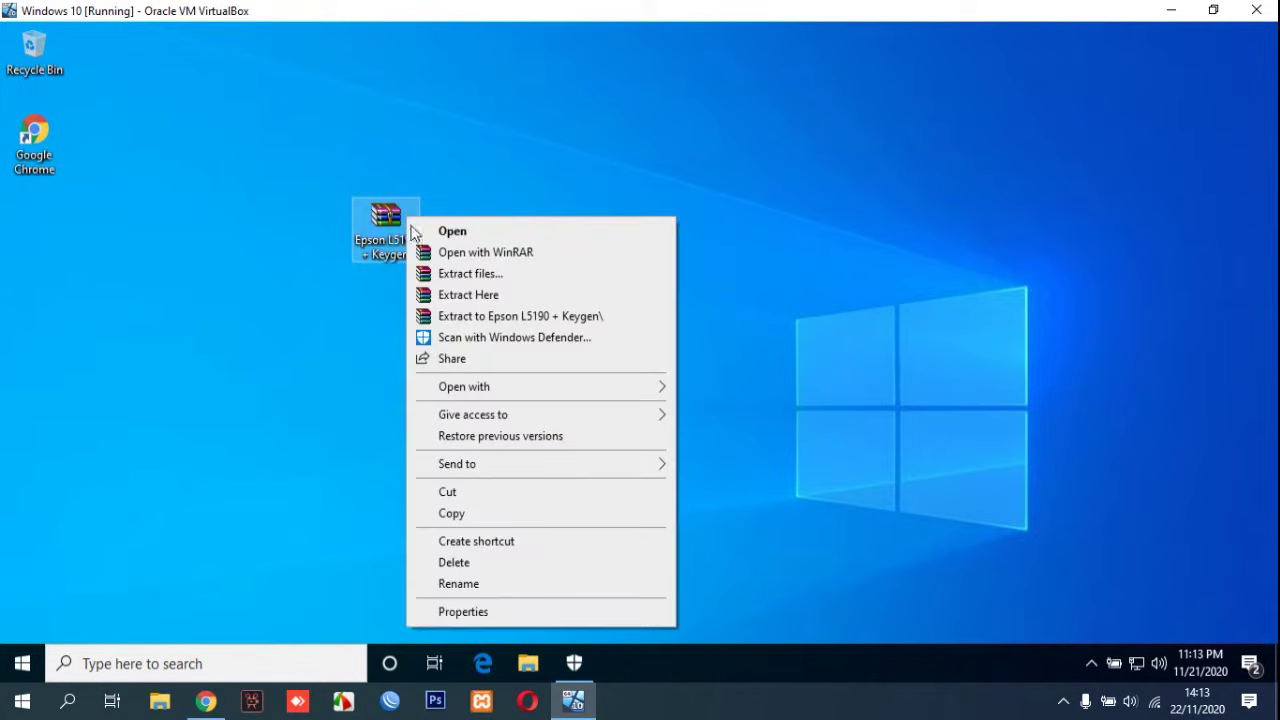
pyautogui.click(463, 298)
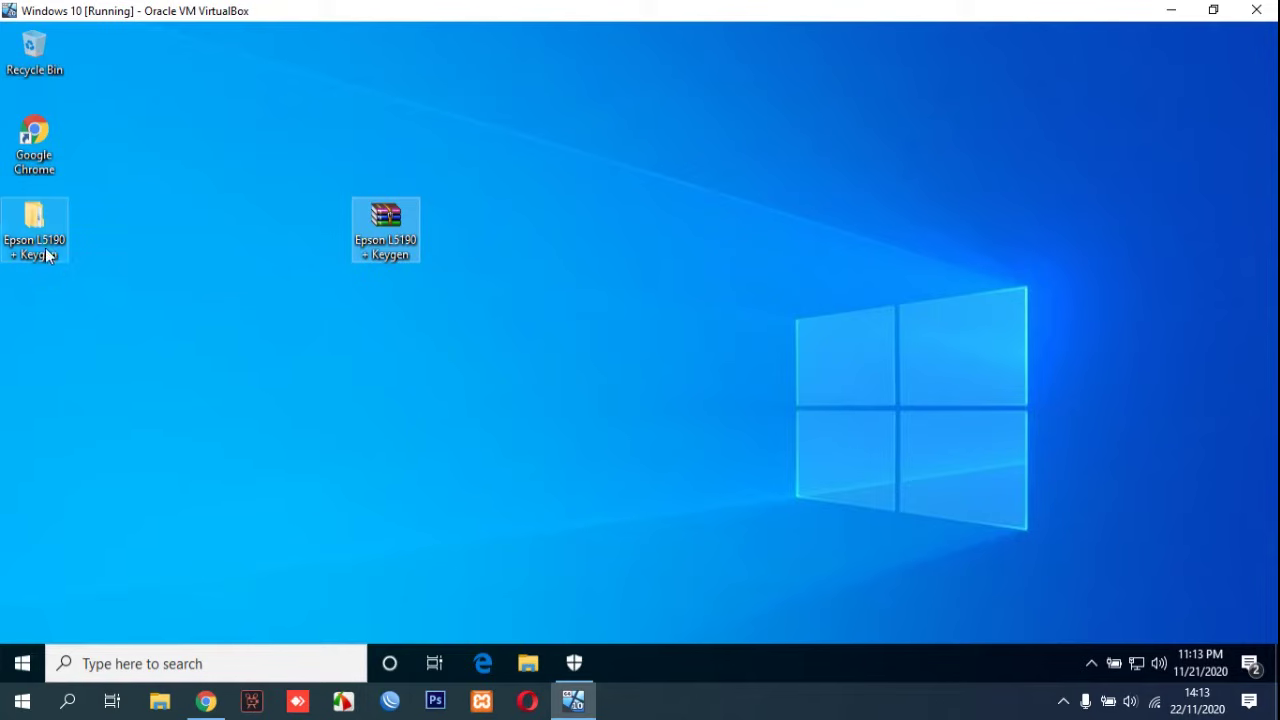
pyautogui.click(41, 225)
# Browse into Epson L5190 + Keygen > L5190 onePC and launch Adjprog, triggering its license-key error.
pyautogui.doubleClick(41, 224)
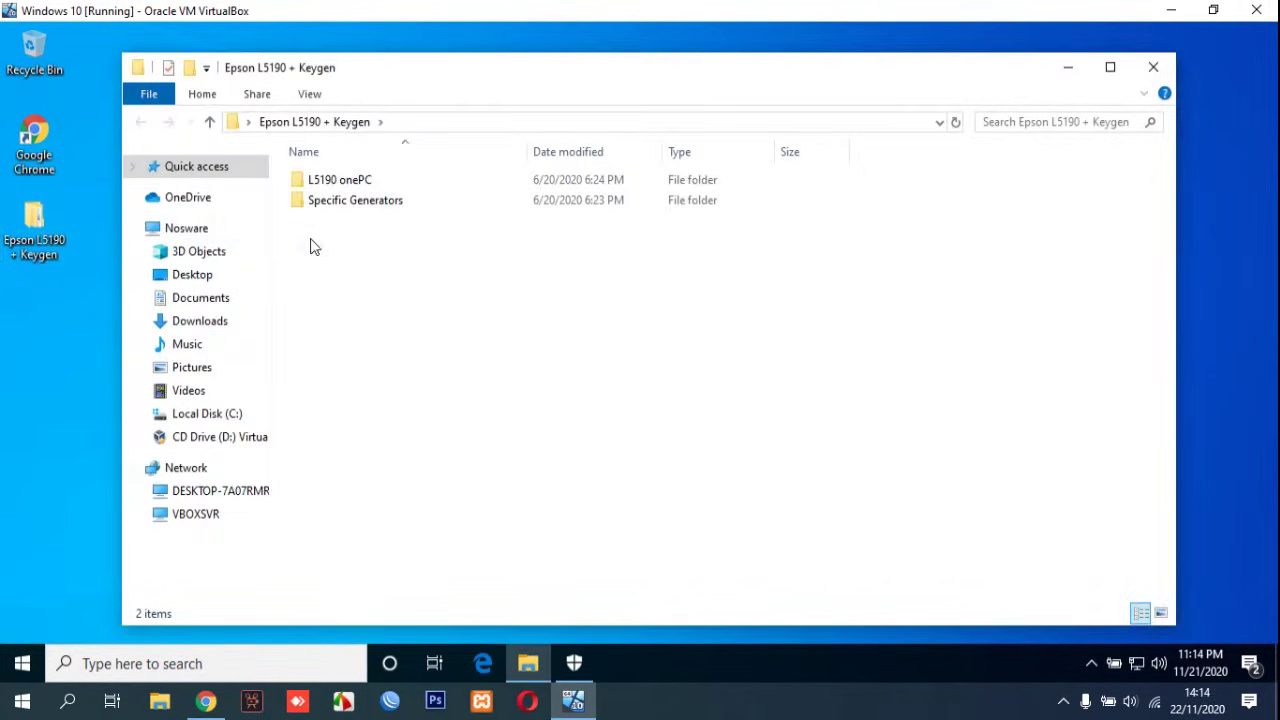
pyautogui.doubleClick(352, 190)
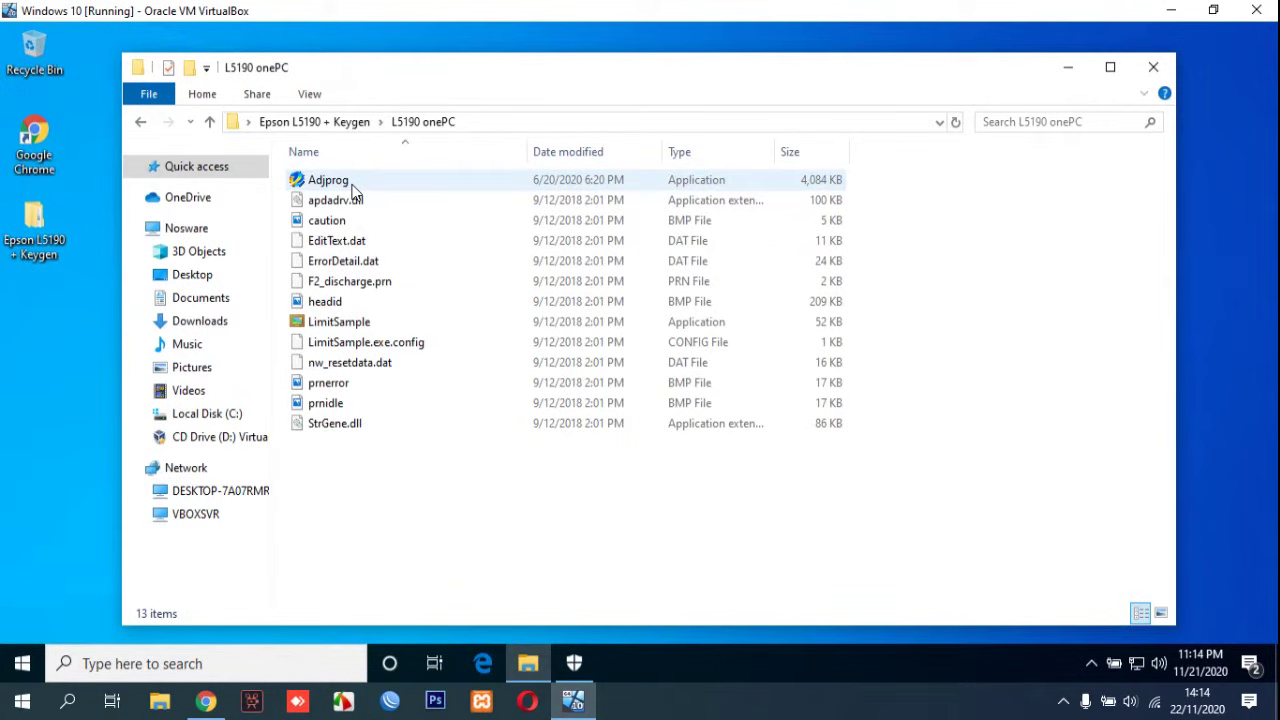
pyautogui.doubleClick(352, 184)
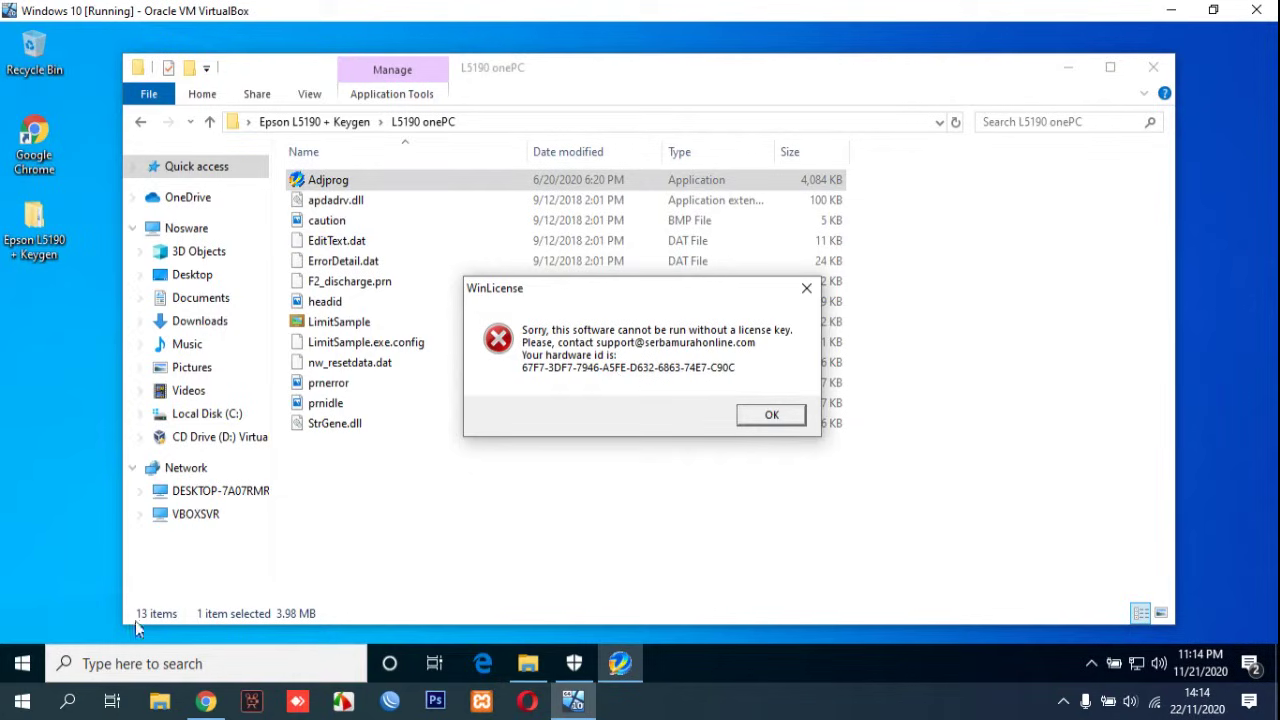
pyautogui.click(104, 663)
# Open Notepad and paste the copied license error message into a new note.
pyautogui.write('n')
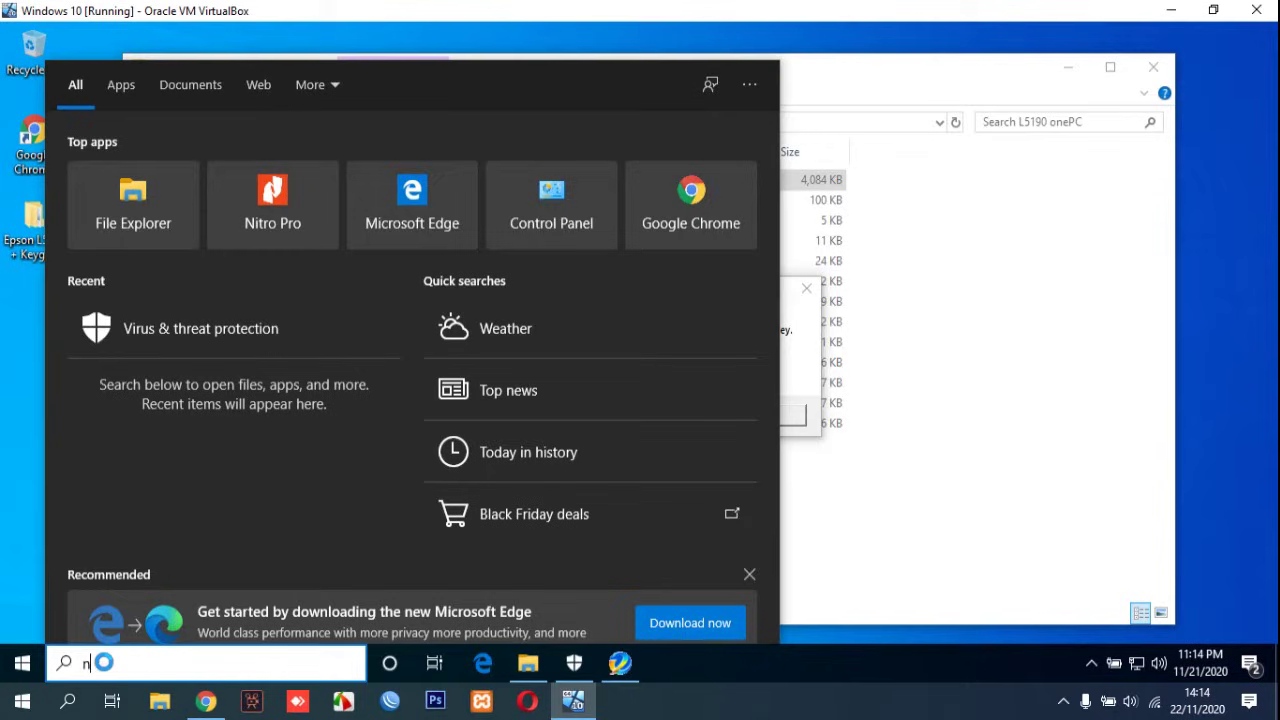
pyautogui.write('otepad')
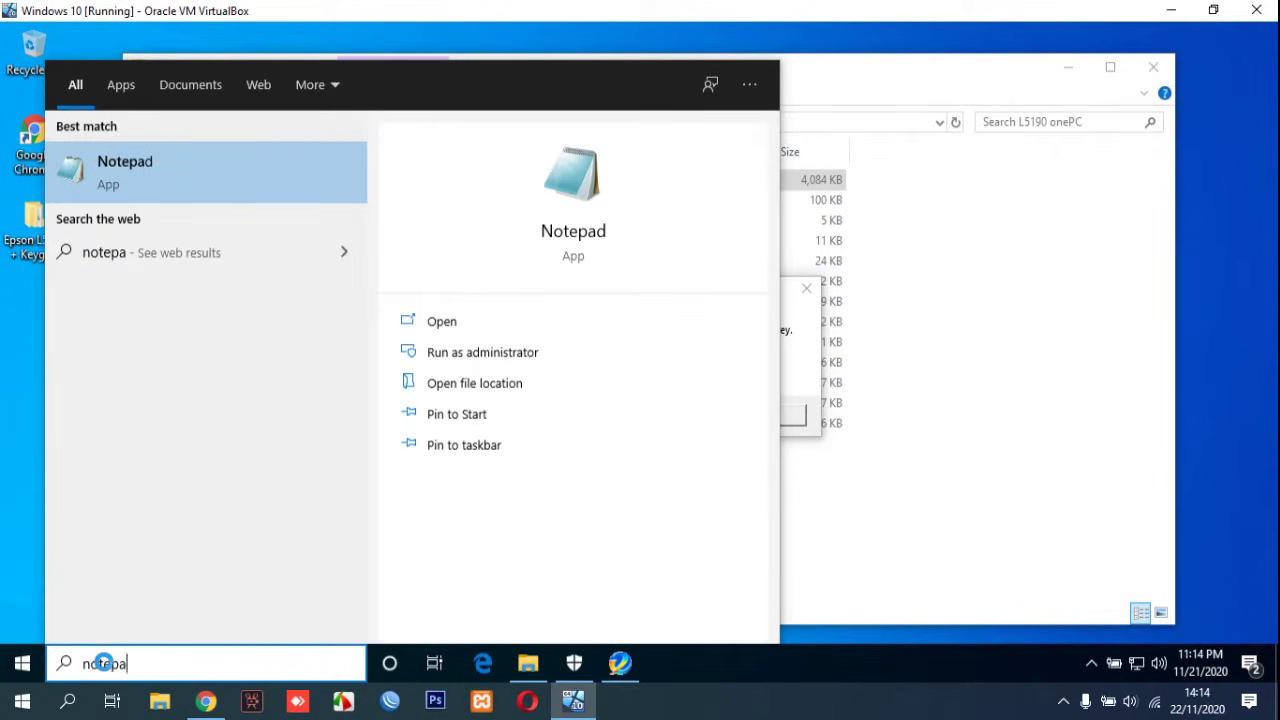
pyautogui.click(212, 174)
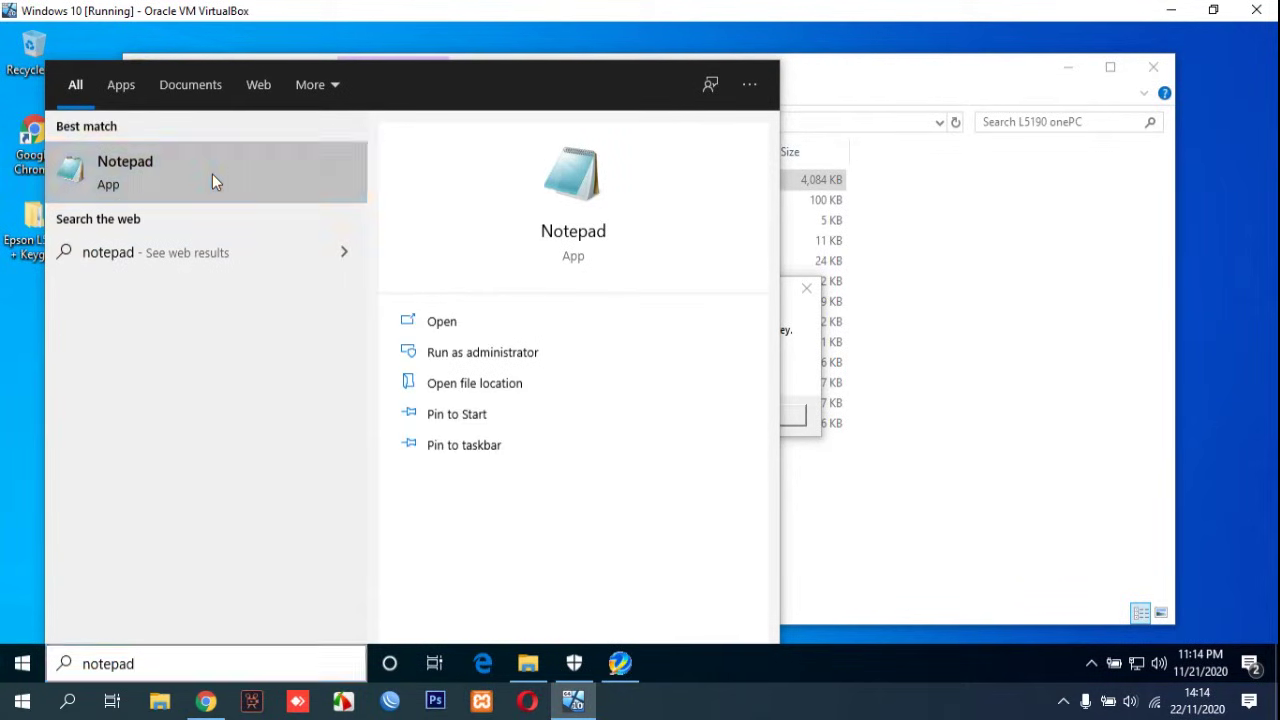
pyautogui.moveTo(404, 98)
pyautogui.mouseDown()
pyautogui.moveTo(771, 266)
pyautogui.moveTo(816, 314)
pyautogui.mouseUp()
pyautogui.hotkey('ctrl', 'v')
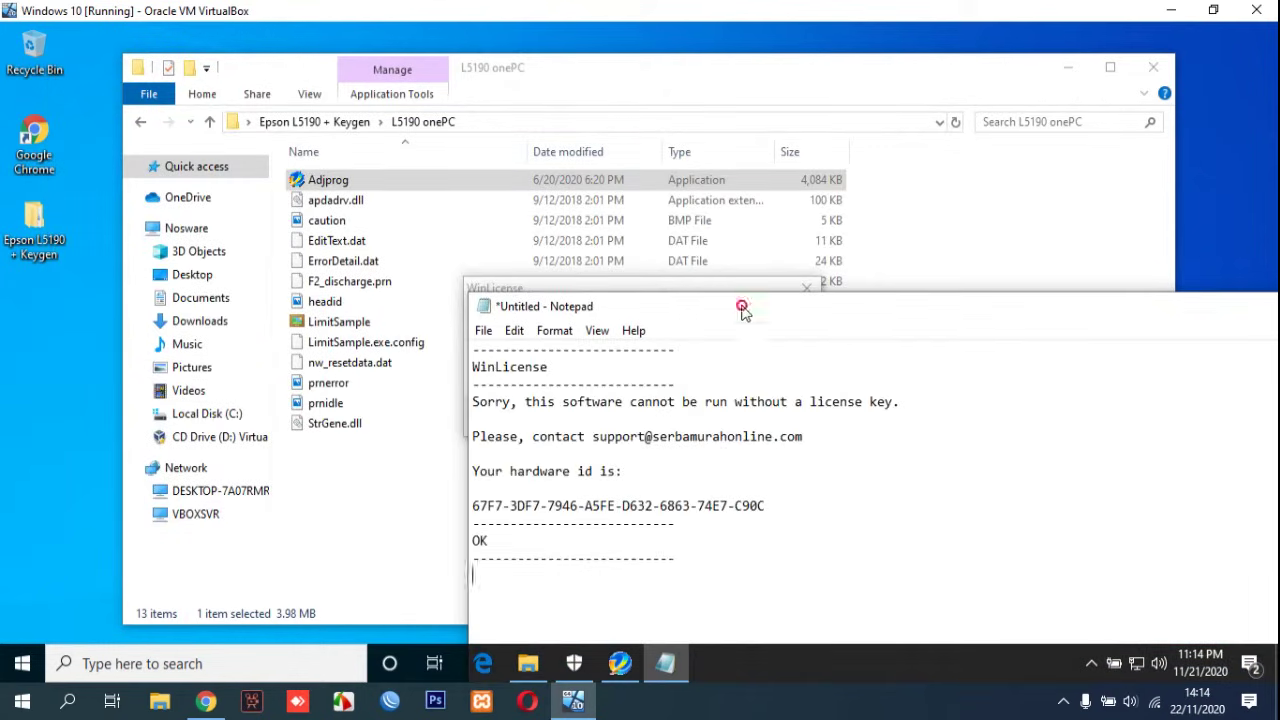
# Trim the note down to the hardware id line, minimize Notepad, and dismiss the license error.
pyautogui.moveTo(743, 306); pyautogui.dragTo(1033, 194)
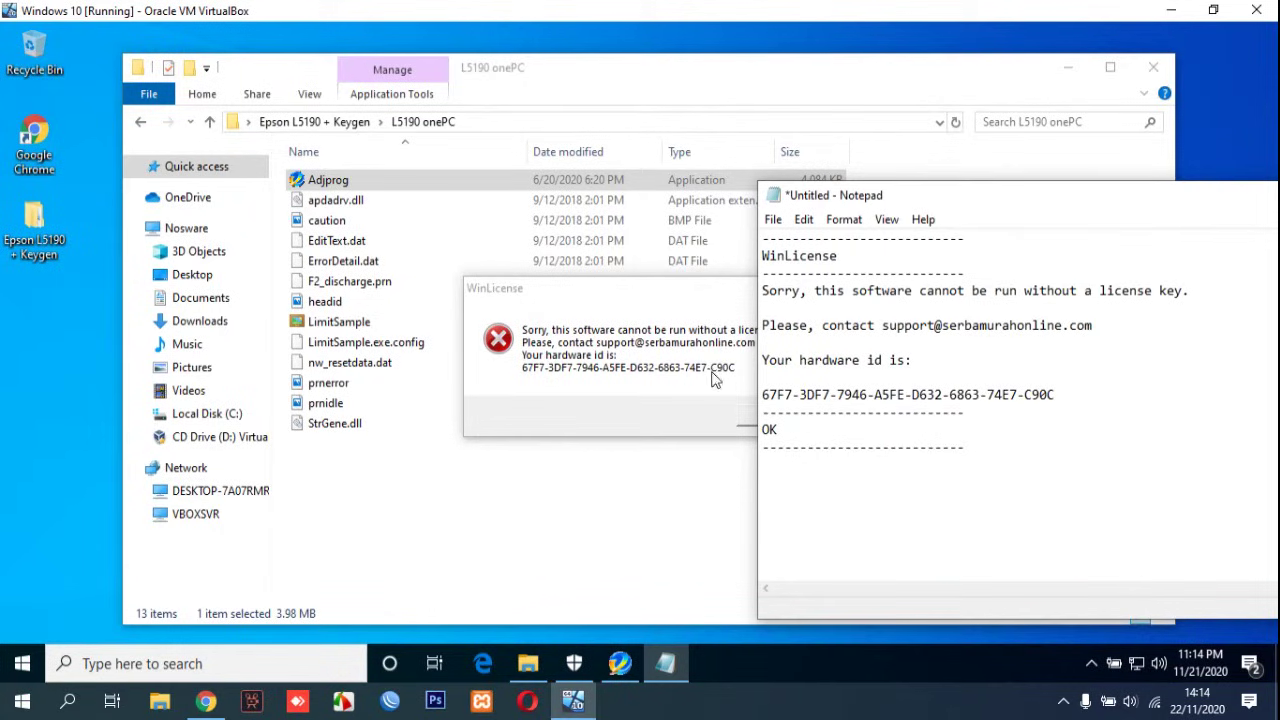
pyautogui.moveTo(1060, 394); pyautogui.dragTo(746, 207)
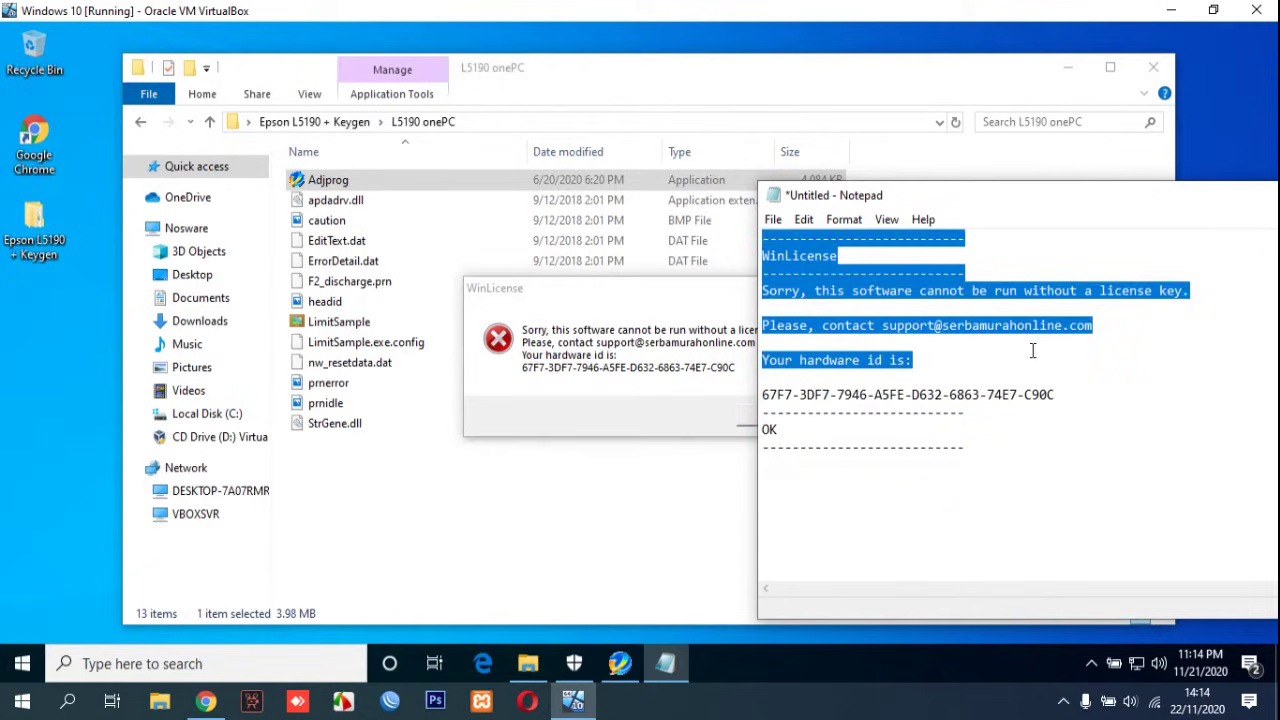
pyautogui.press('Delete')
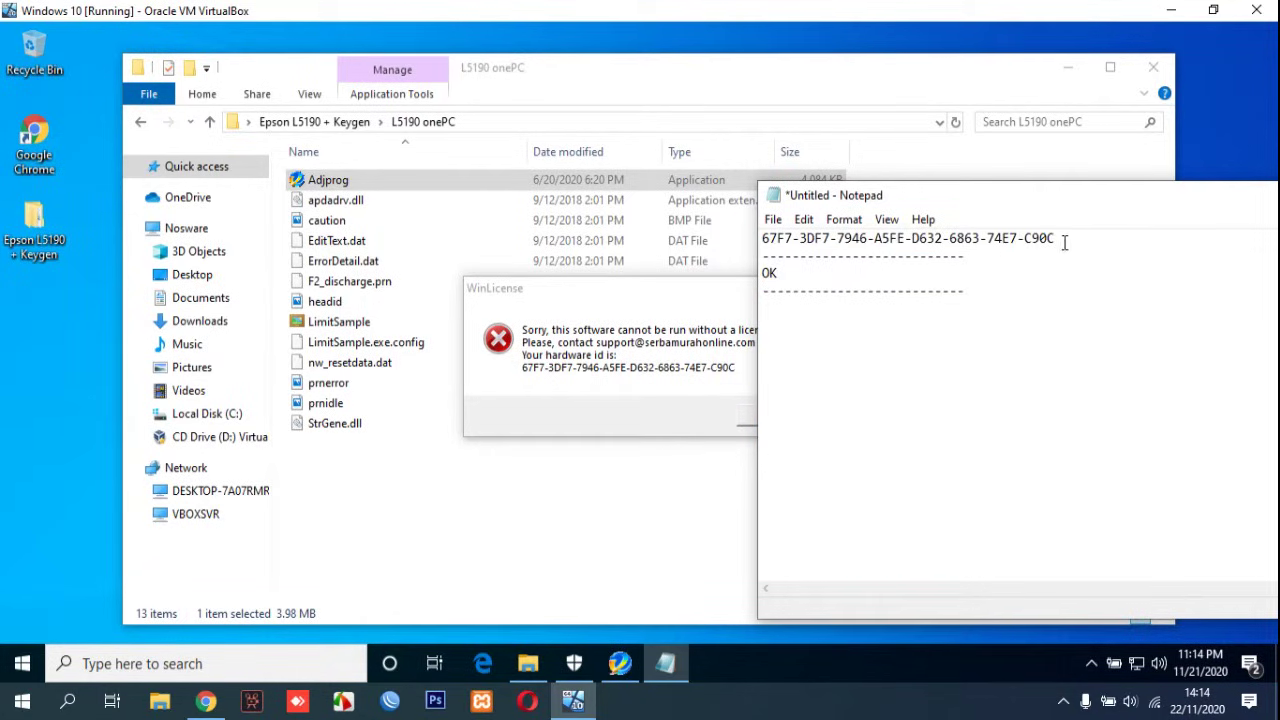
pyautogui.moveTo(1000, 200); pyautogui.dragTo(510, 210)
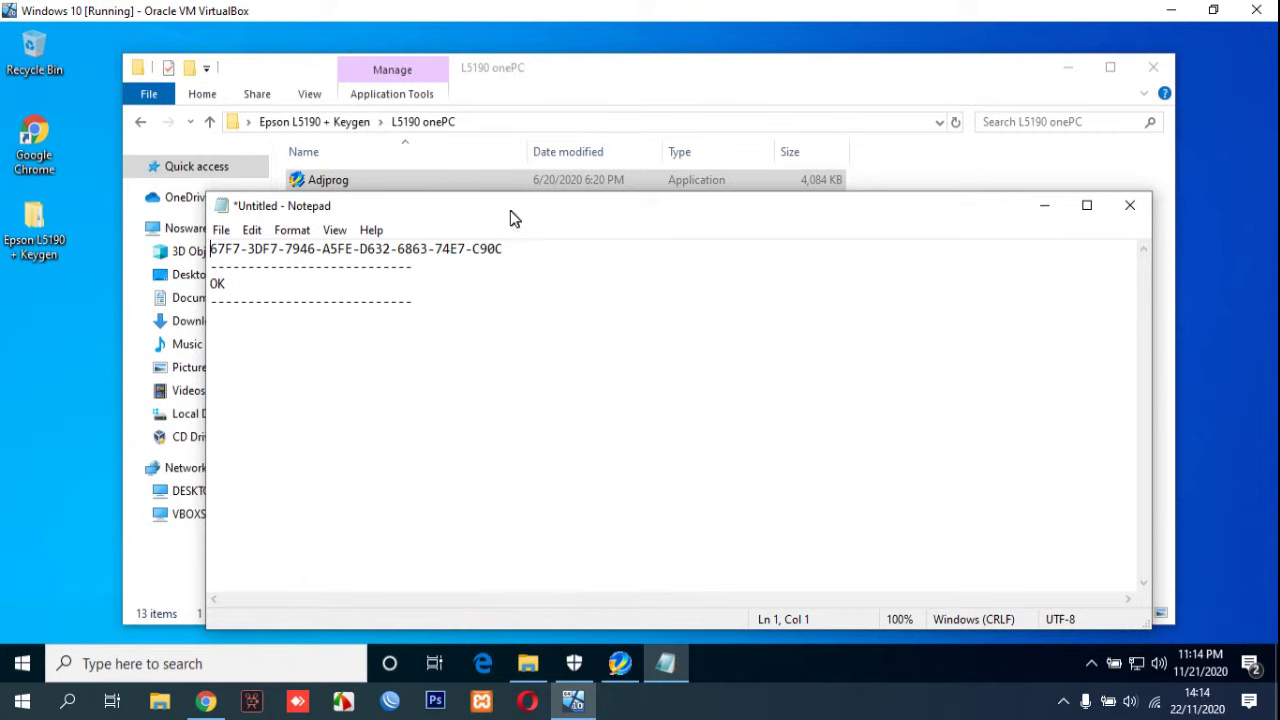
pyautogui.click(1044, 206)
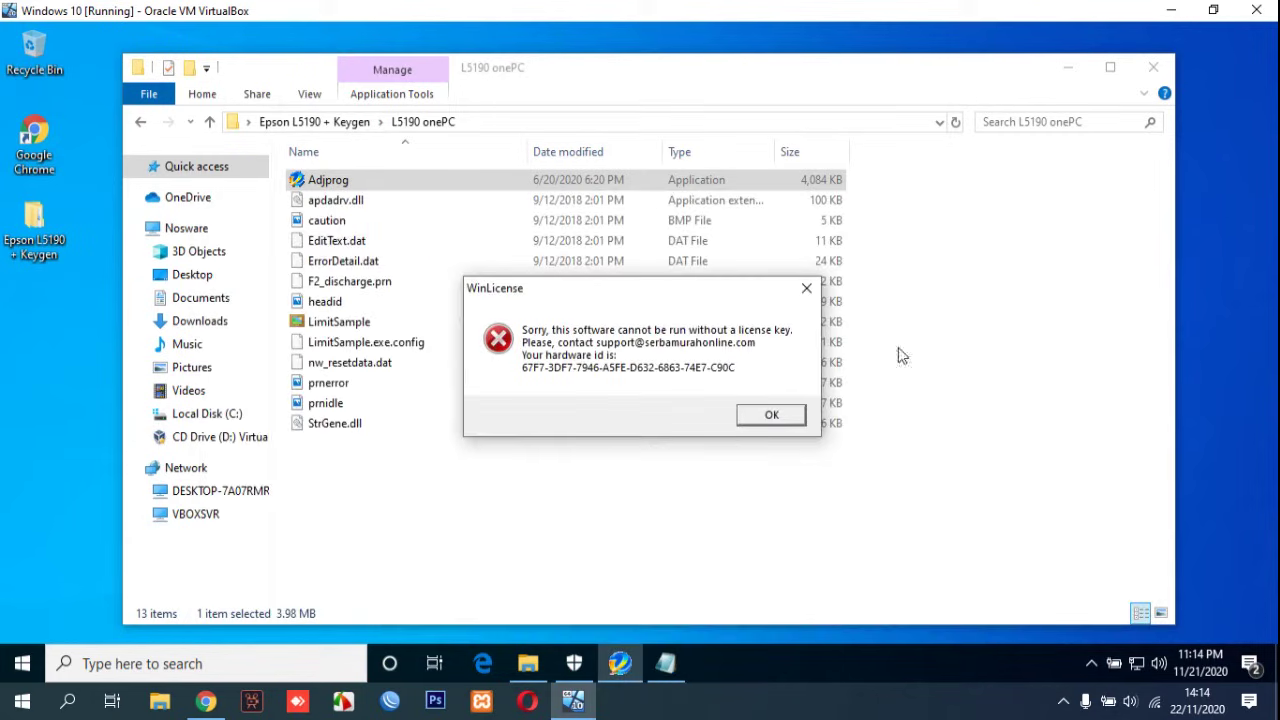
pyautogui.click(771, 415)
# Run WLGen_Epson L5190 from Specific Generators > EXE and bring up its License Manager.
pyautogui.click(350, 124)
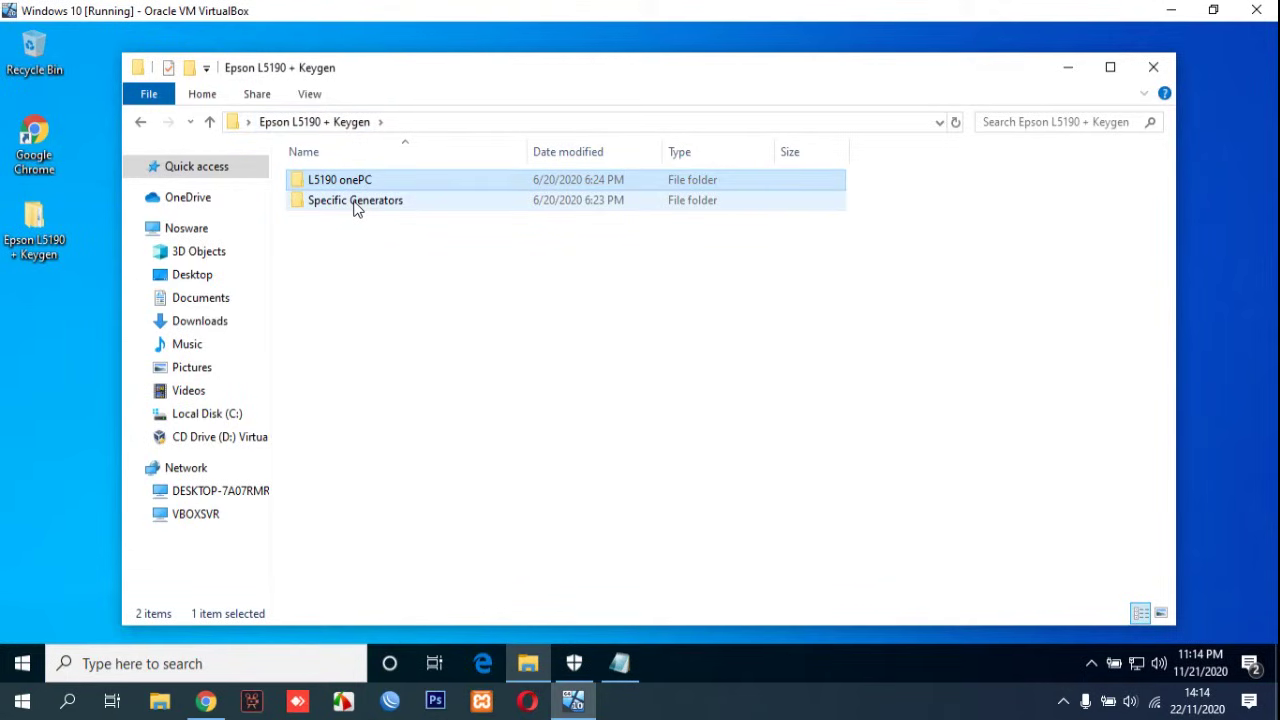
pyautogui.doubleClick(357, 204)
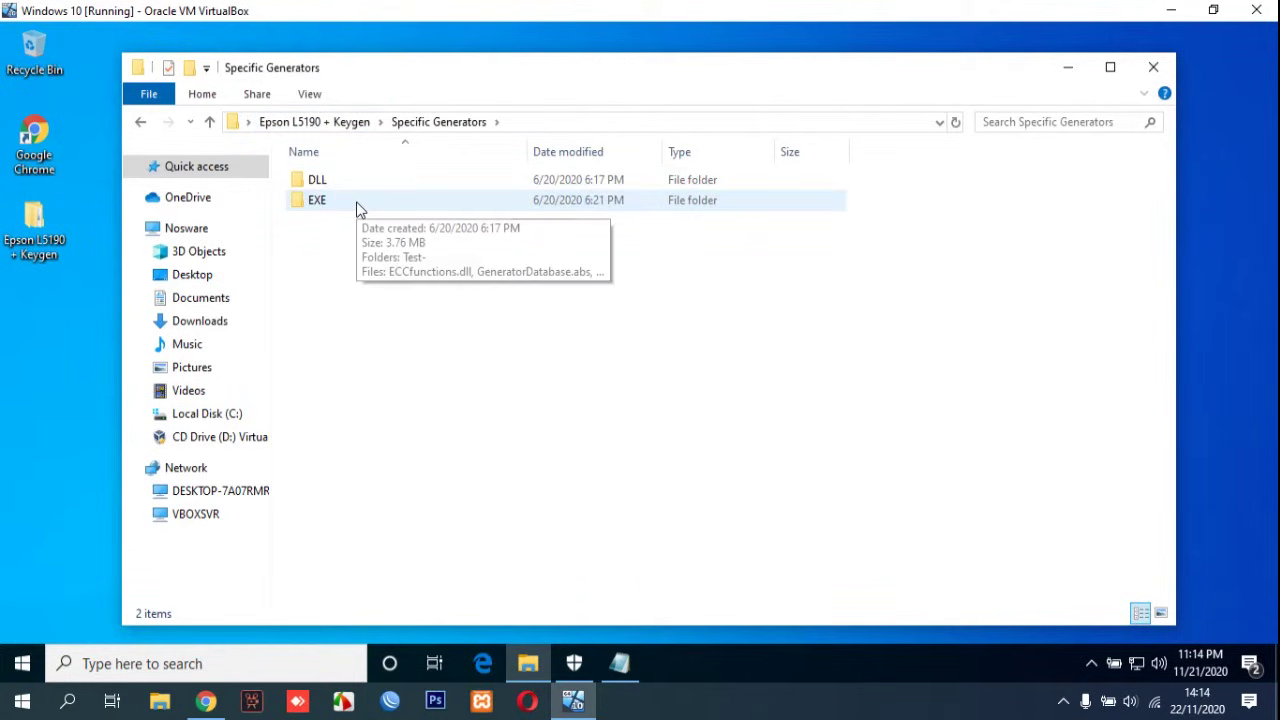
pyautogui.doubleClick(360, 204)
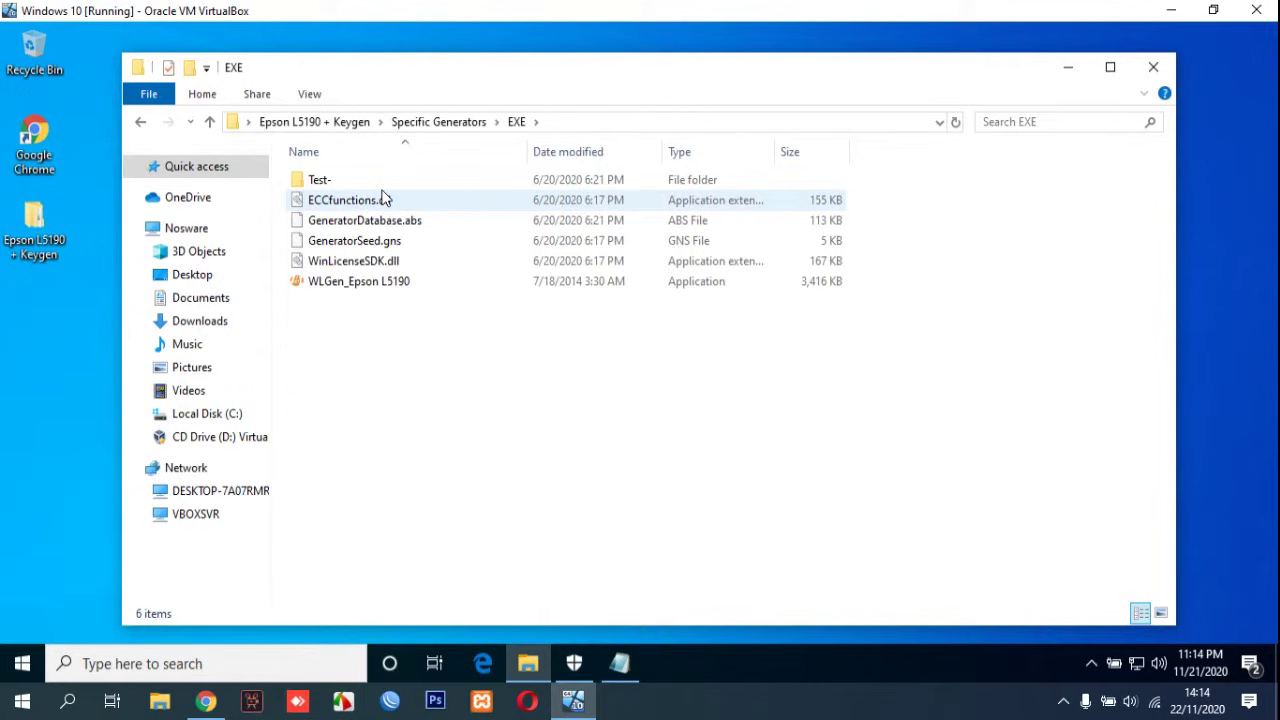
pyautogui.doubleClick(420, 283)
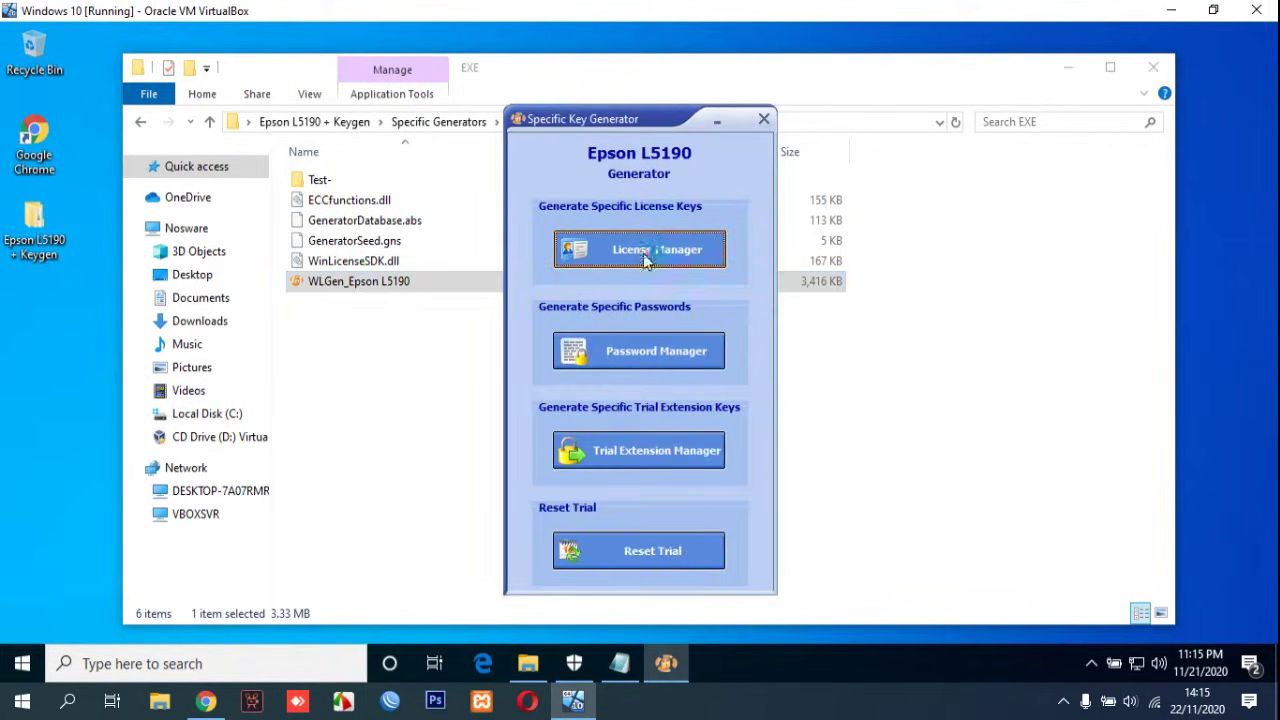
pyautogui.click(645, 258)
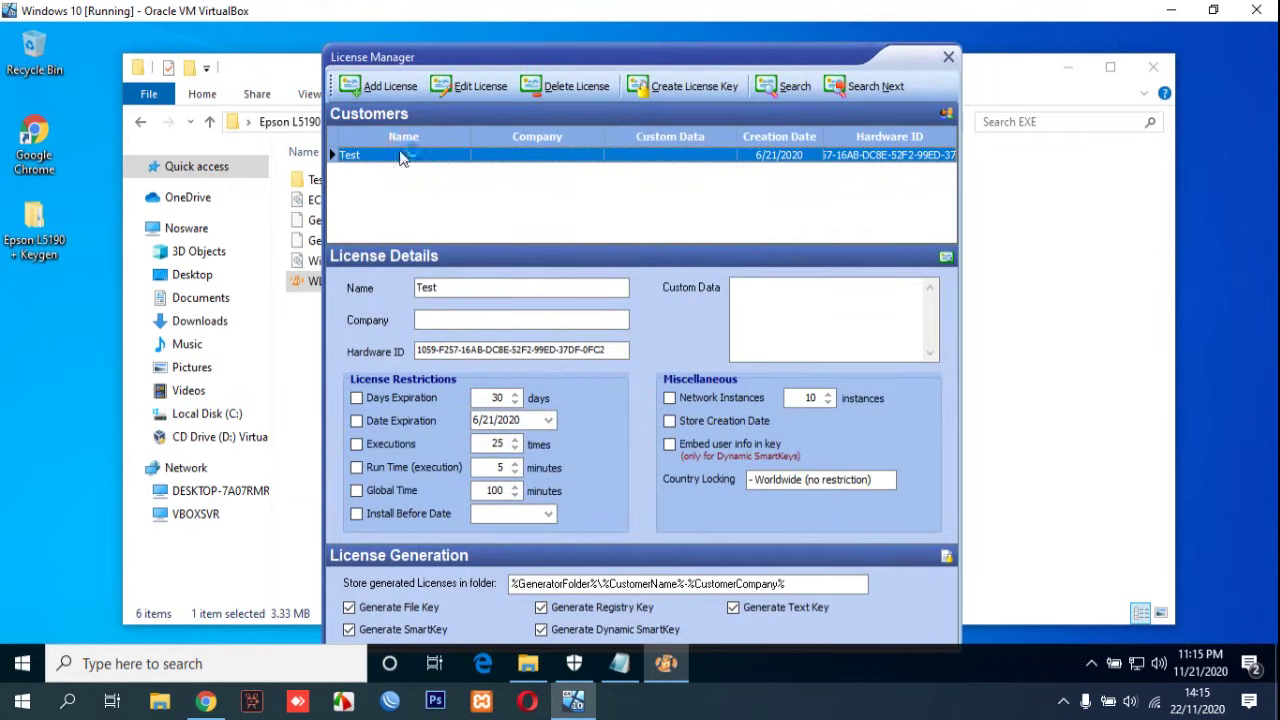
# Start a new license and fill in the customer name and company fields.
pyautogui.click(376, 84)
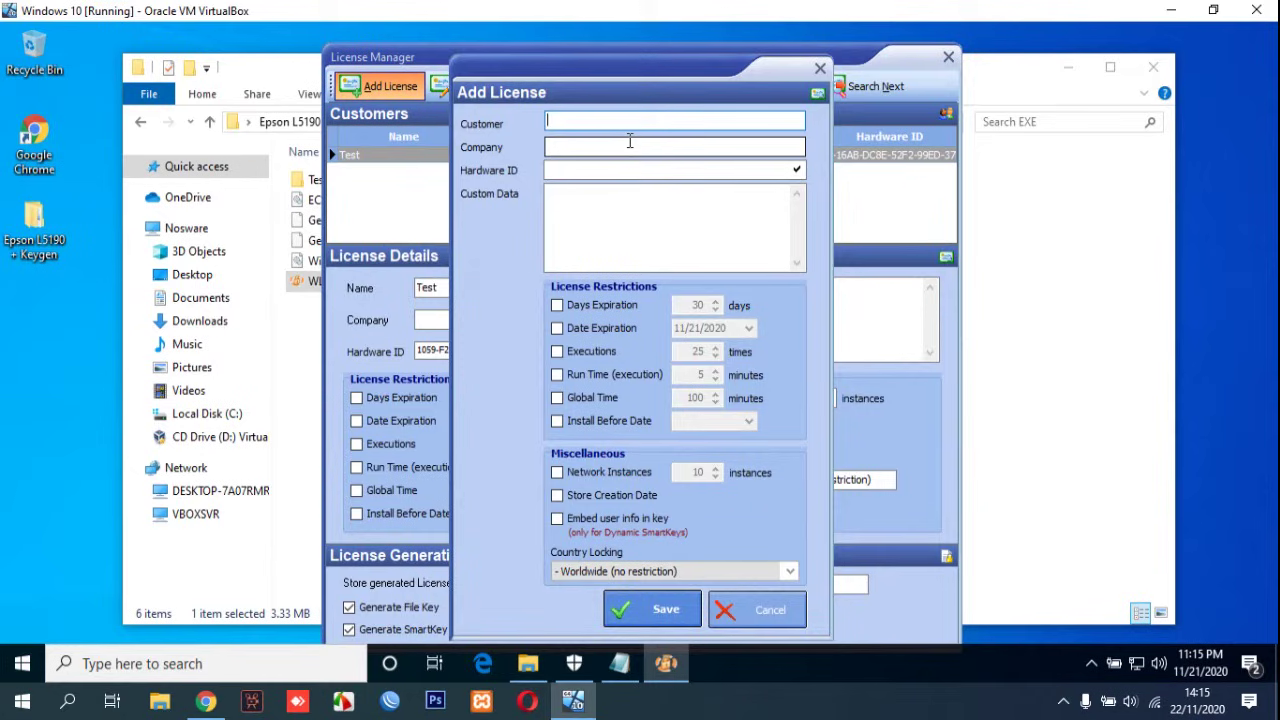
pyautogui.write('Nosware')
pyautogui.click(548, 147)
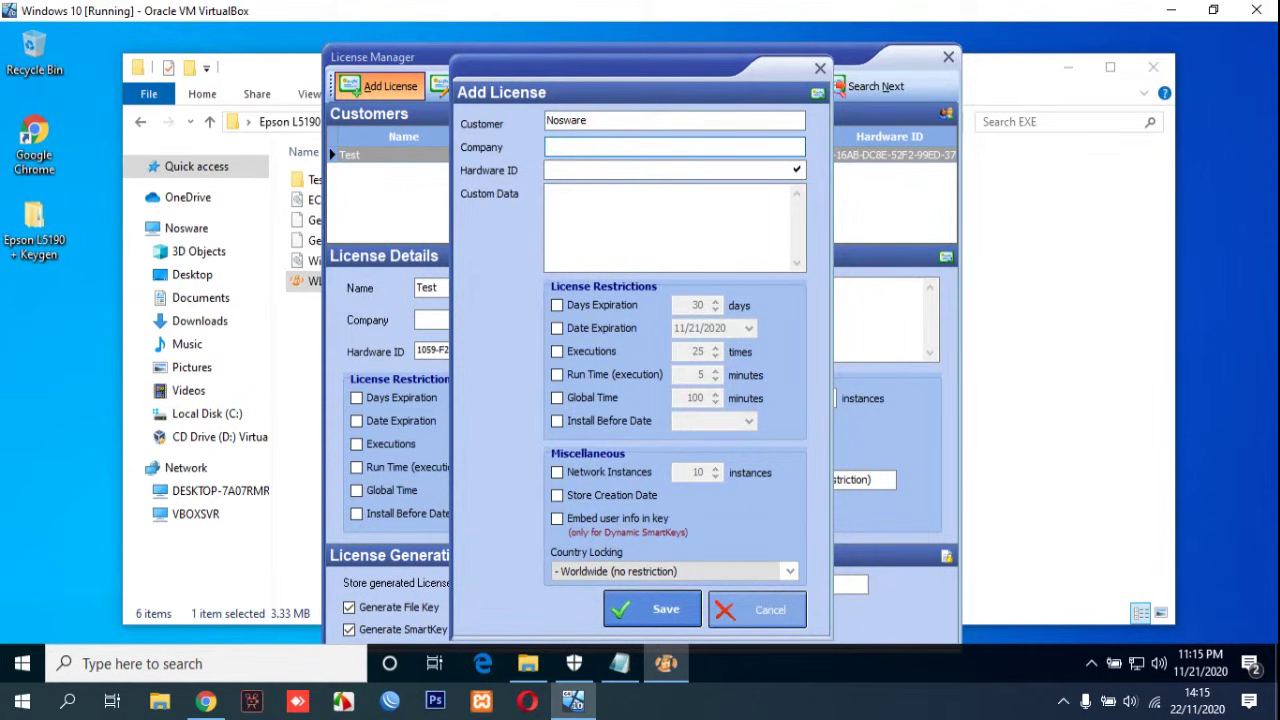
pyautogui.write('Nosware Inc')
pyautogui.press('Tab')
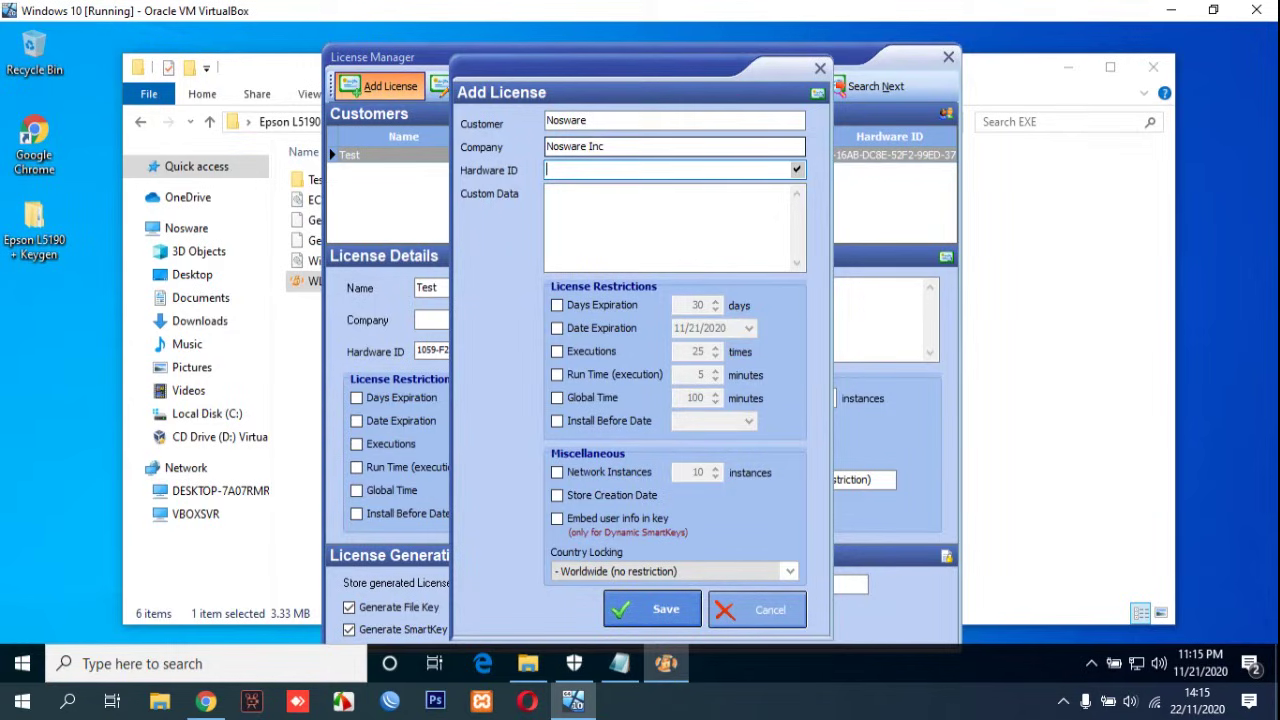
# Copy the hardware ID from Notepad and paste it into the license's Hardware ID field.
pyautogui.click(619, 663)
pyautogui.moveTo(502, 249); pyautogui.dragTo(141, 243)
pyautogui.rightClick(272, 248)
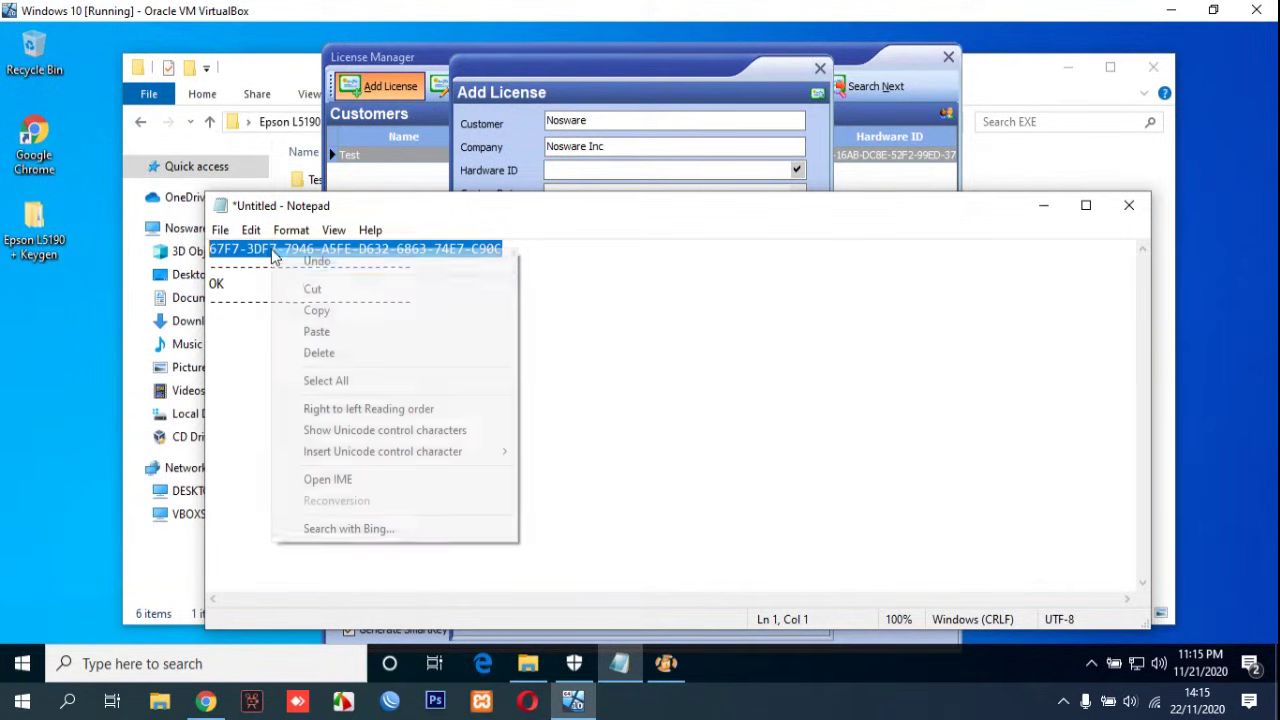
pyautogui.click(302, 309)
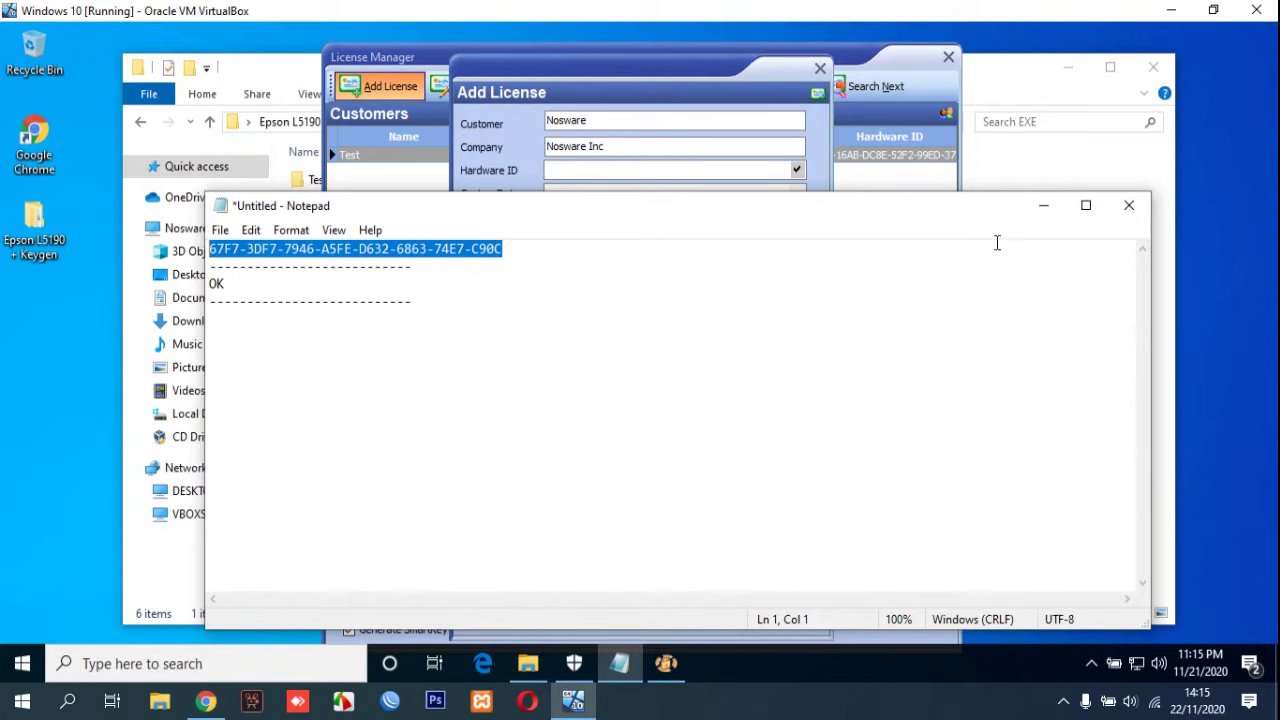
pyautogui.click(1042, 207)
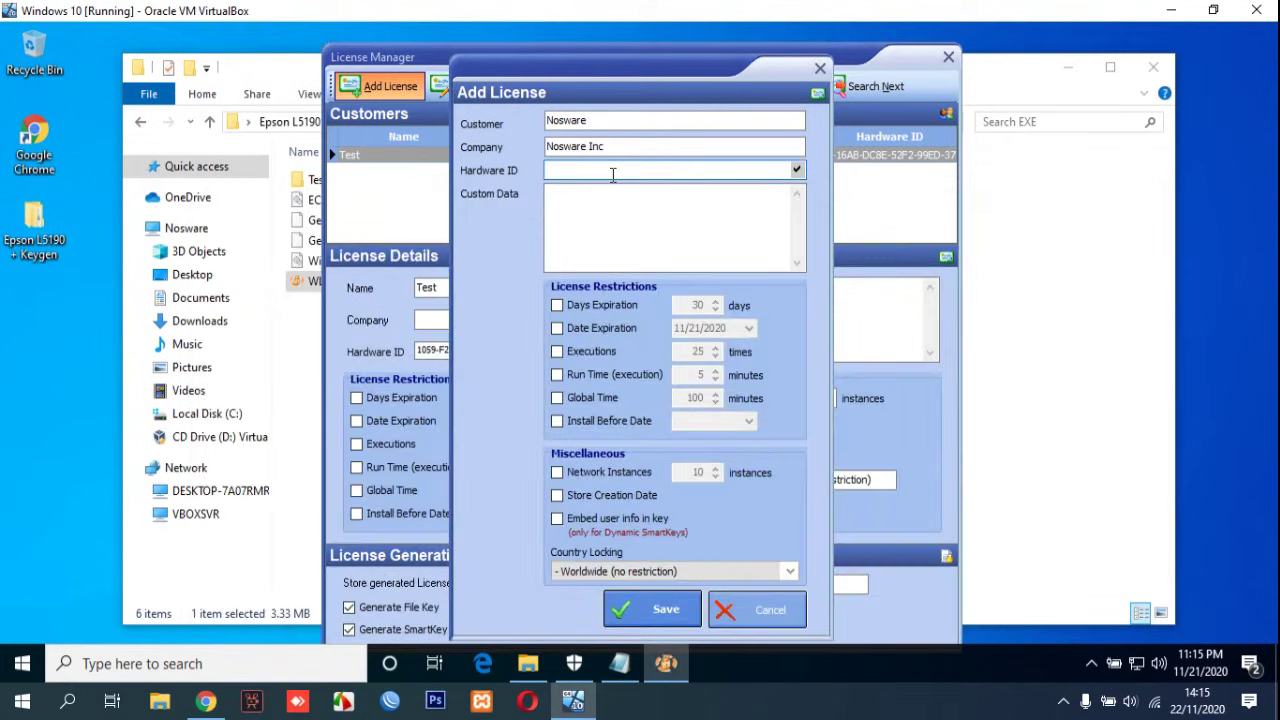
pyautogui.hotkey('ctrl', 'v')
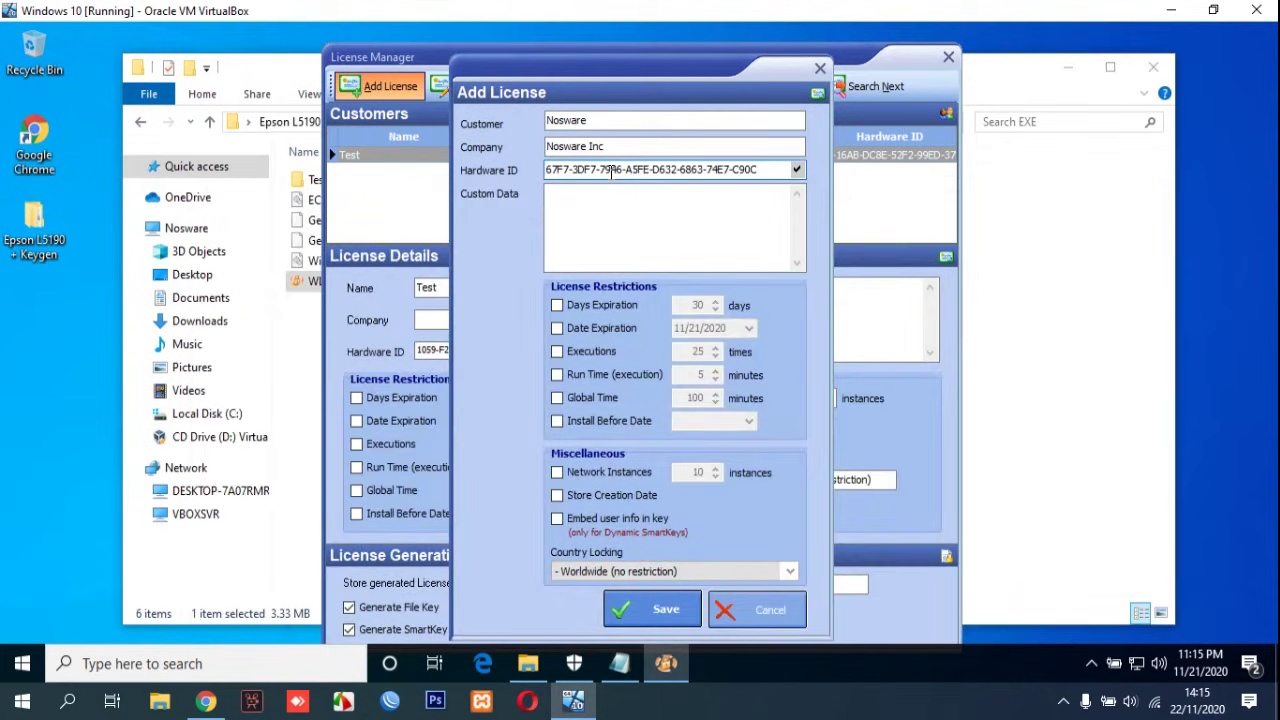
# Enter the custom data, save the license, and generate its key files.
pyautogui.click(601, 216)
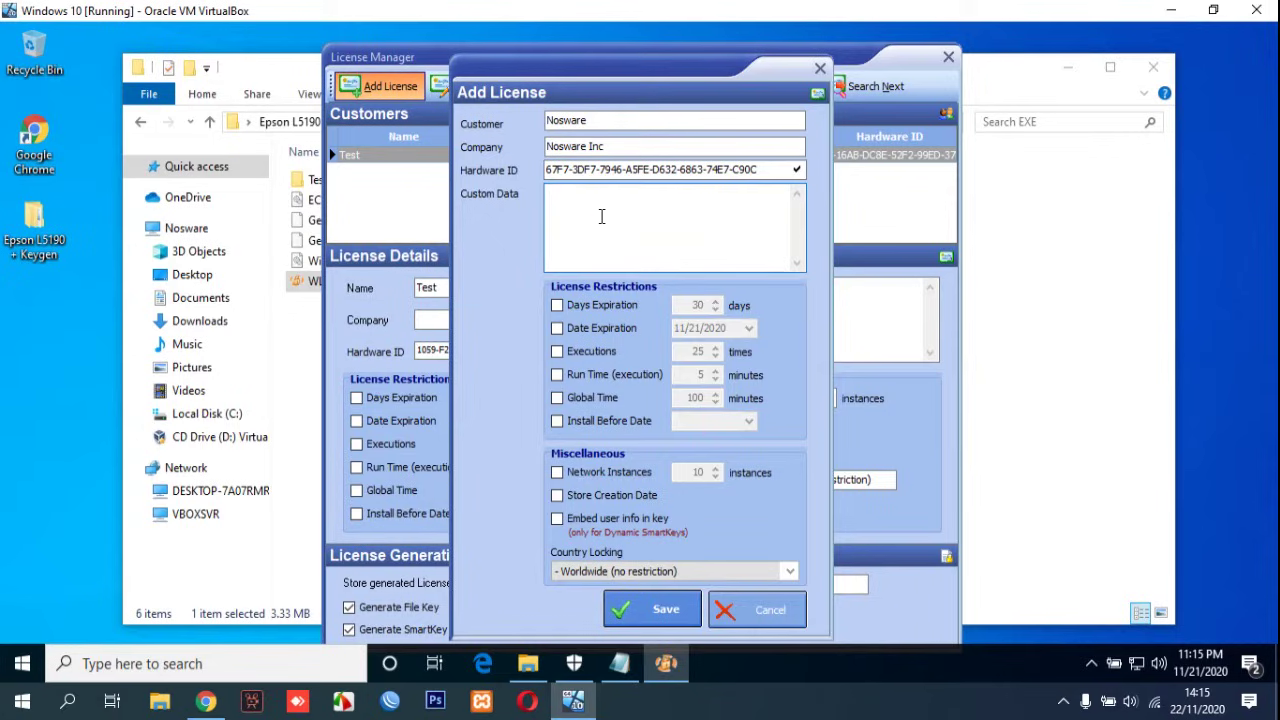
pyautogui.write('Nosware.com')
pyautogui.click(635, 608)
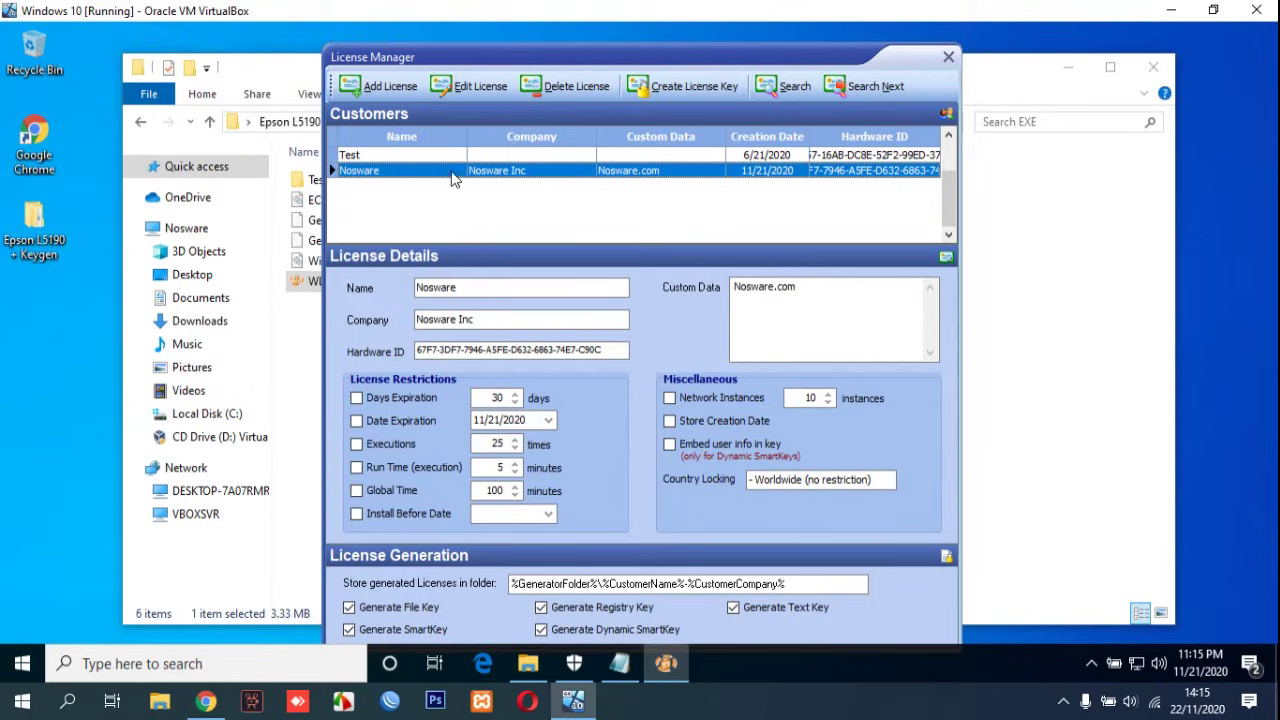
pyautogui.click(682, 88)
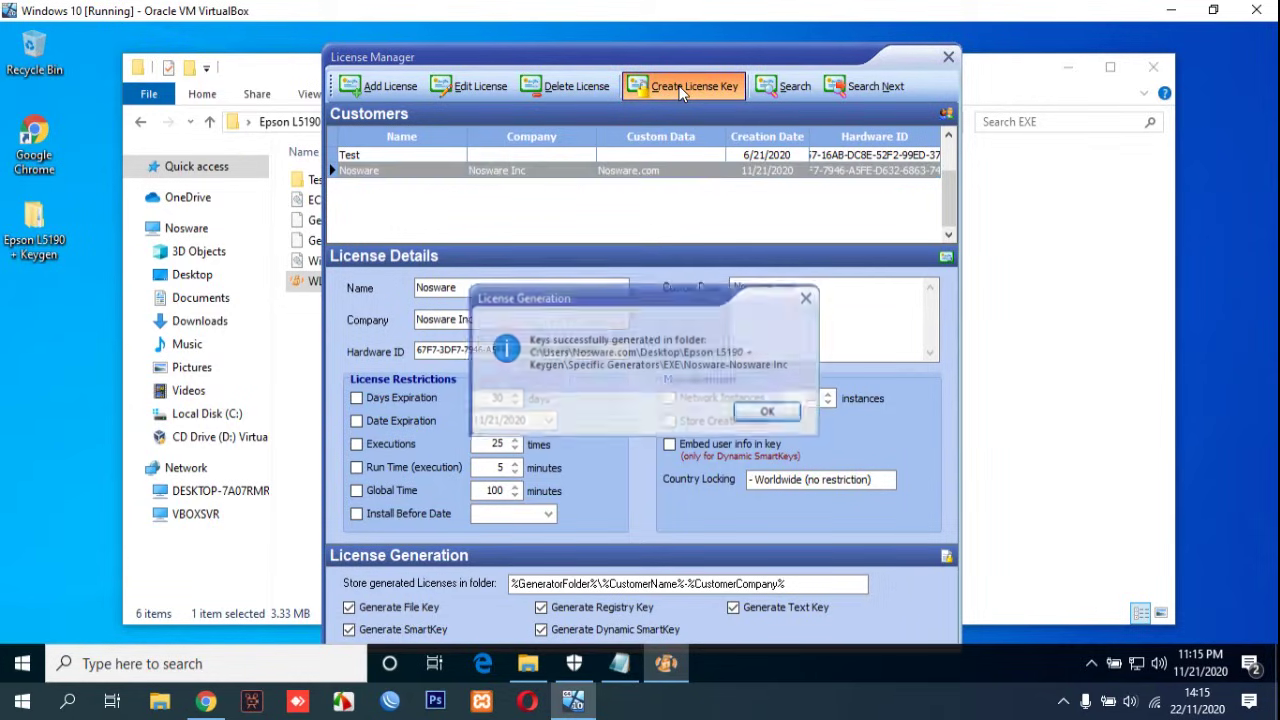
pyautogui.click(768, 414)
pyautogui.moveTo(577, 58); pyautogui.dragTo(761, 81)
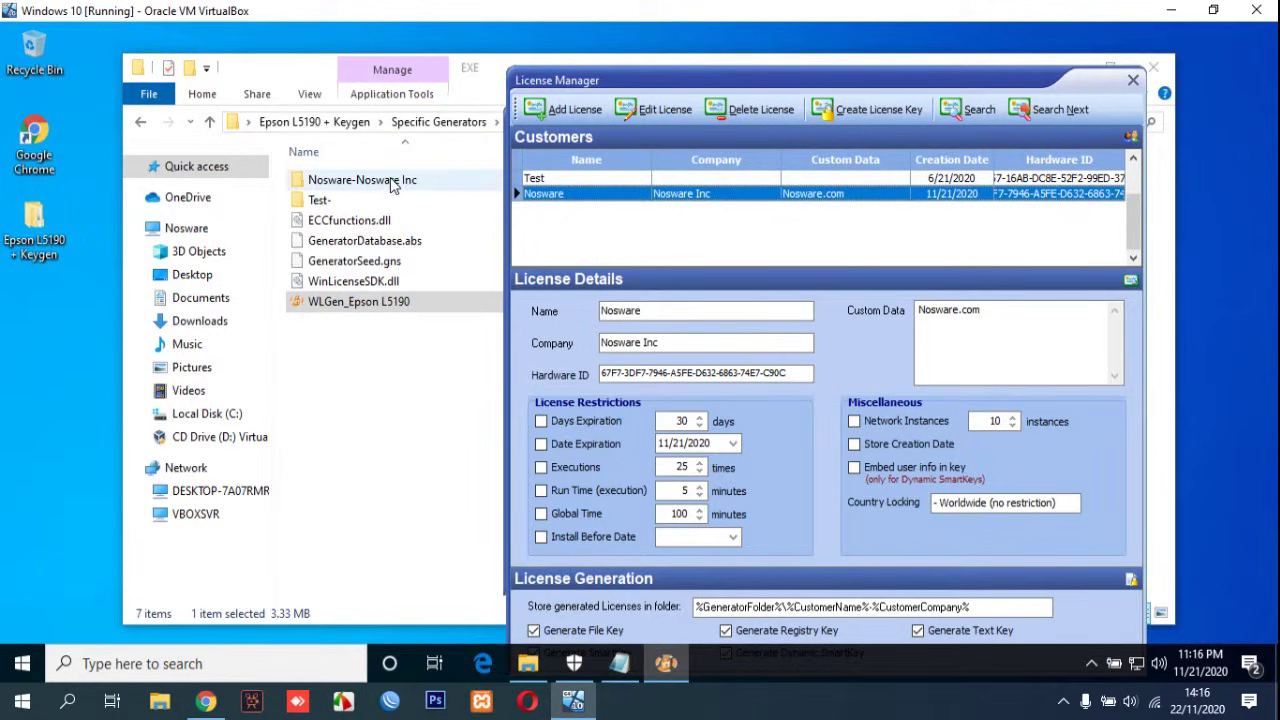
pyautogui.doubleClick(392, 182)
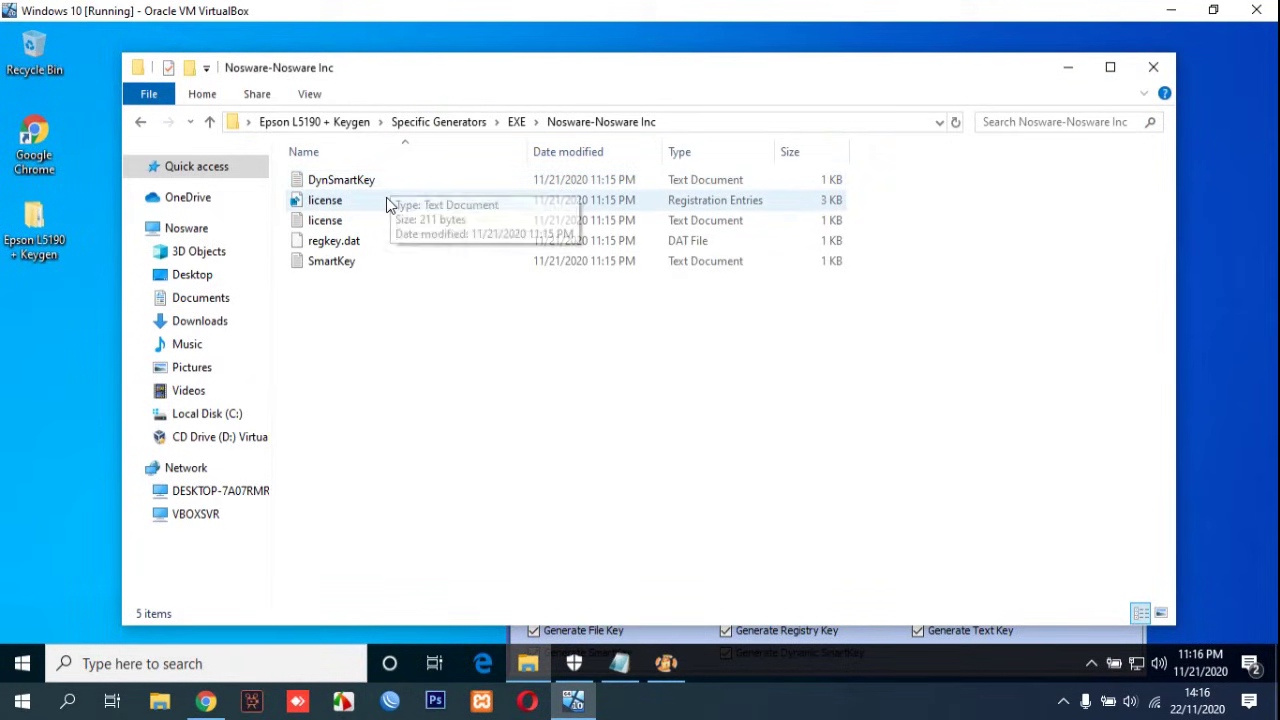
# Merge license.reg into the registry, approving the UAC and confirmation prompts.
pyautogui.click(386, 200)
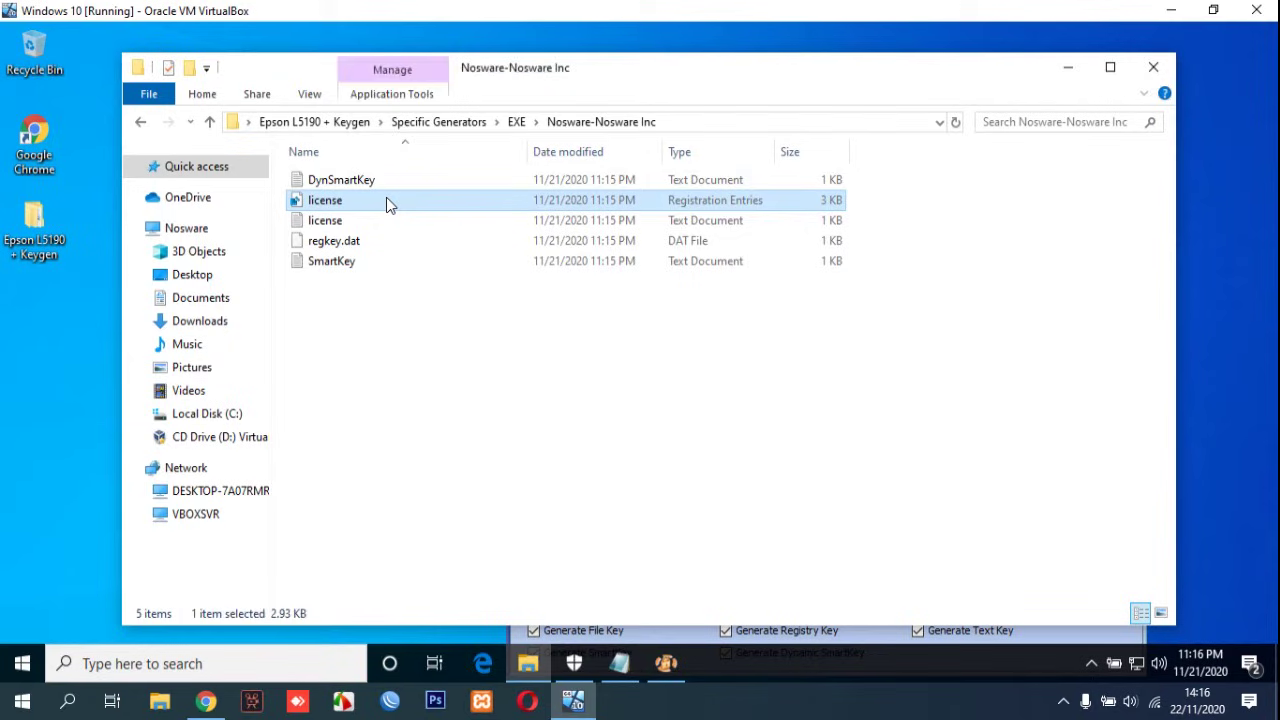
pyautogui.doubleClick(388, 200)
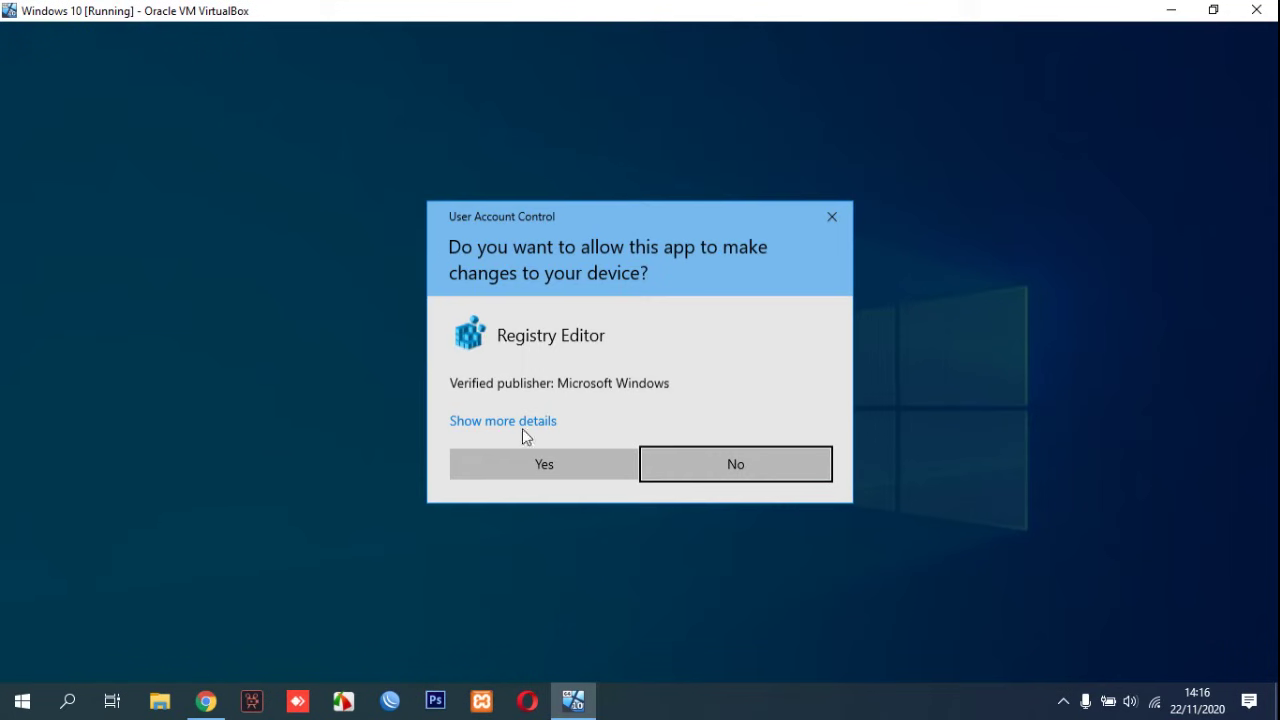
pyautogui.click(543, 468)
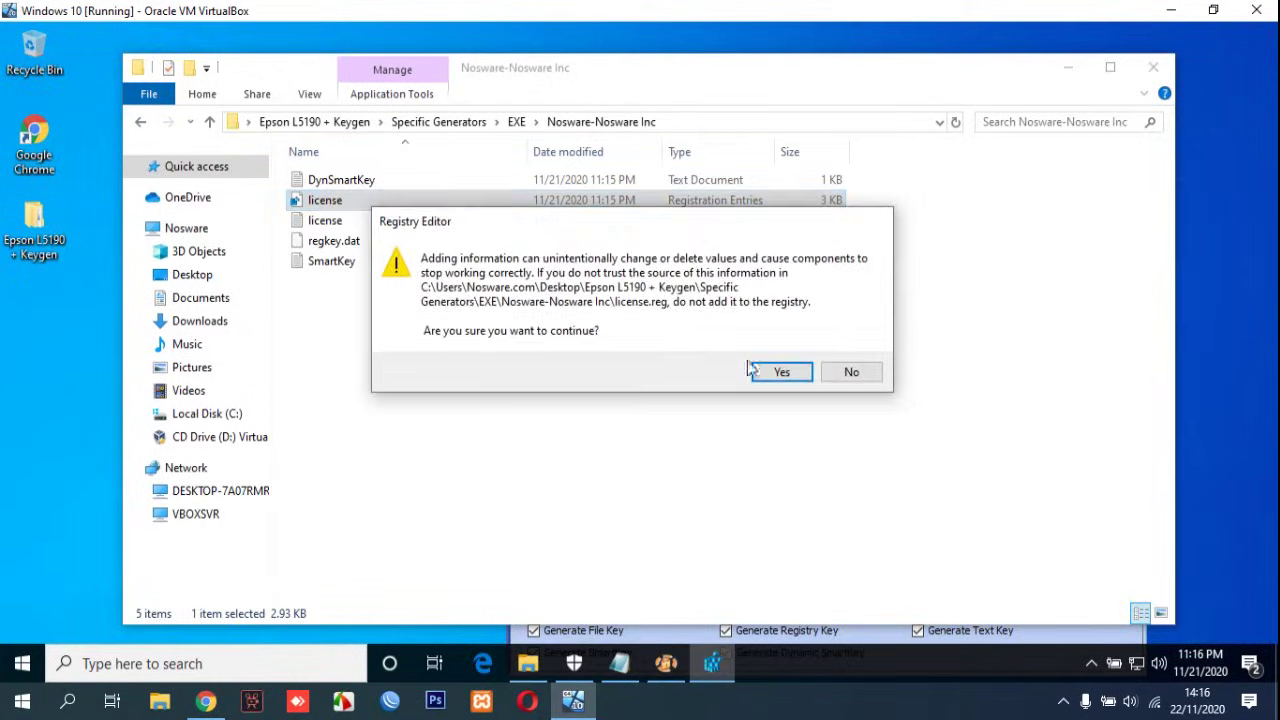
pyautogui.click(765, 373)
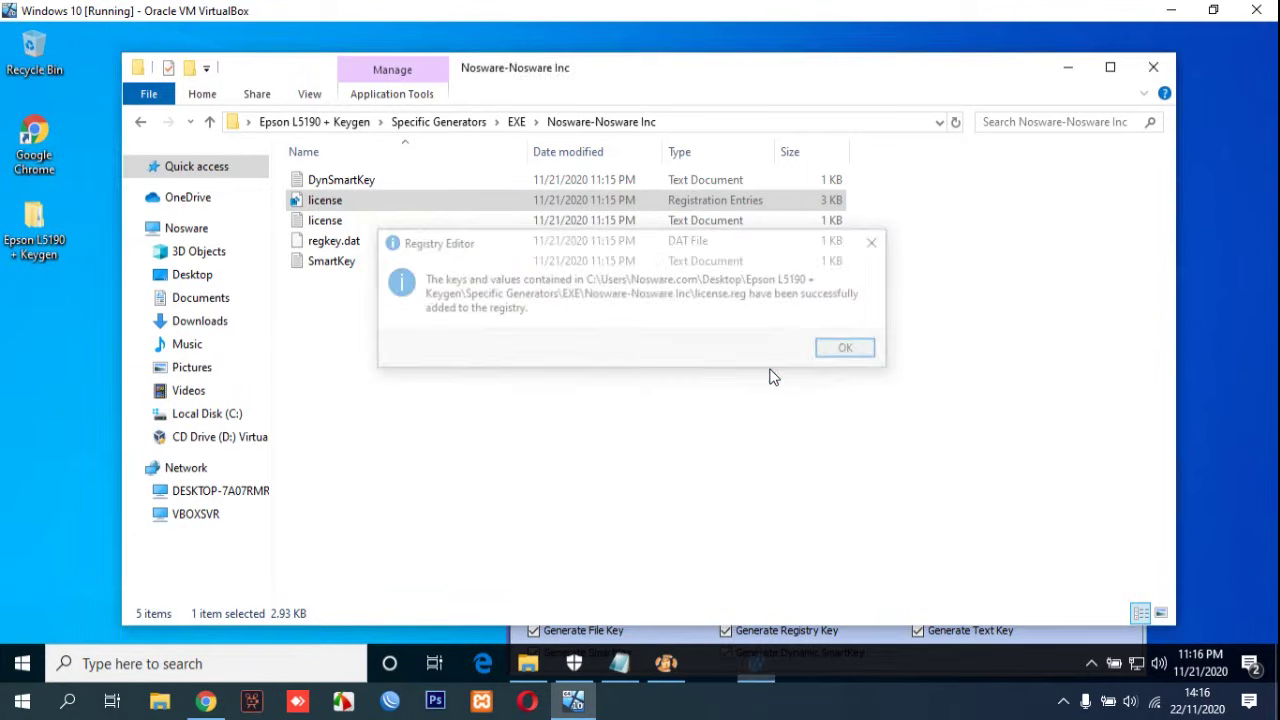
pyautogui.click(835, 355)
# Close the License Manager and the key generator, returning to the Epson L5190 + Keygen folder.
pyautogui.click(666, 663)
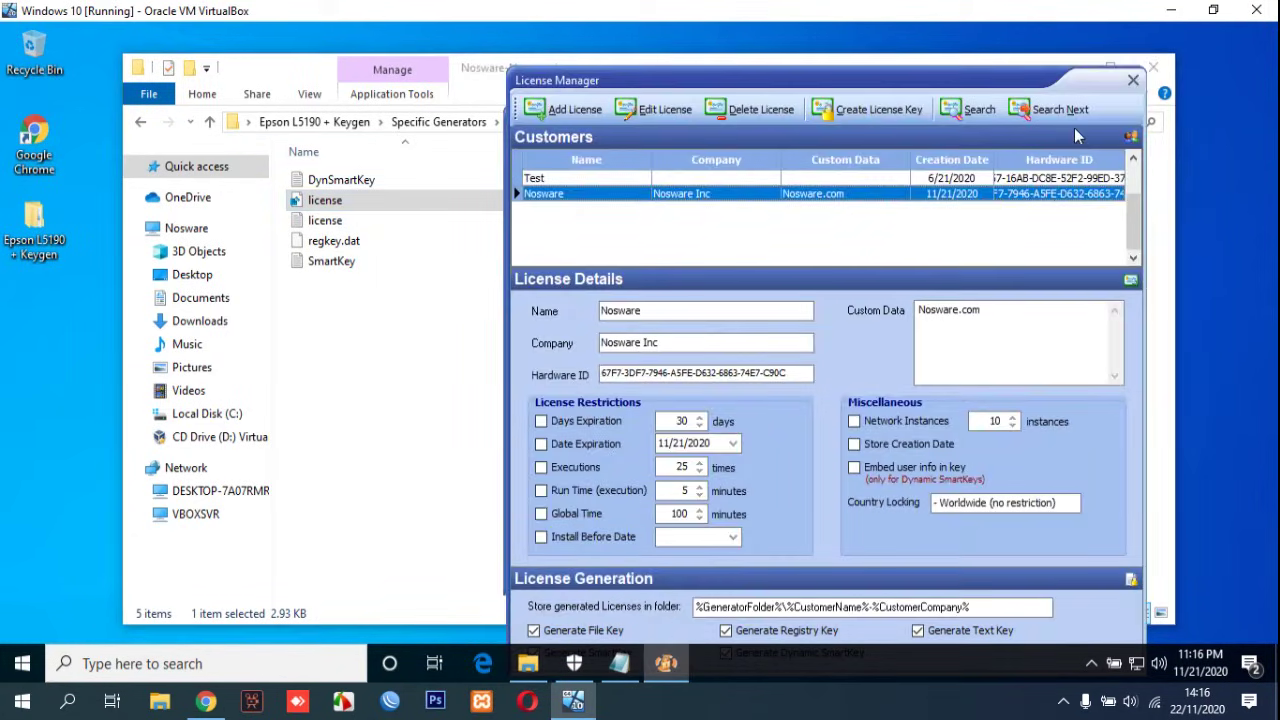
pyautogui.click(1133, 80)
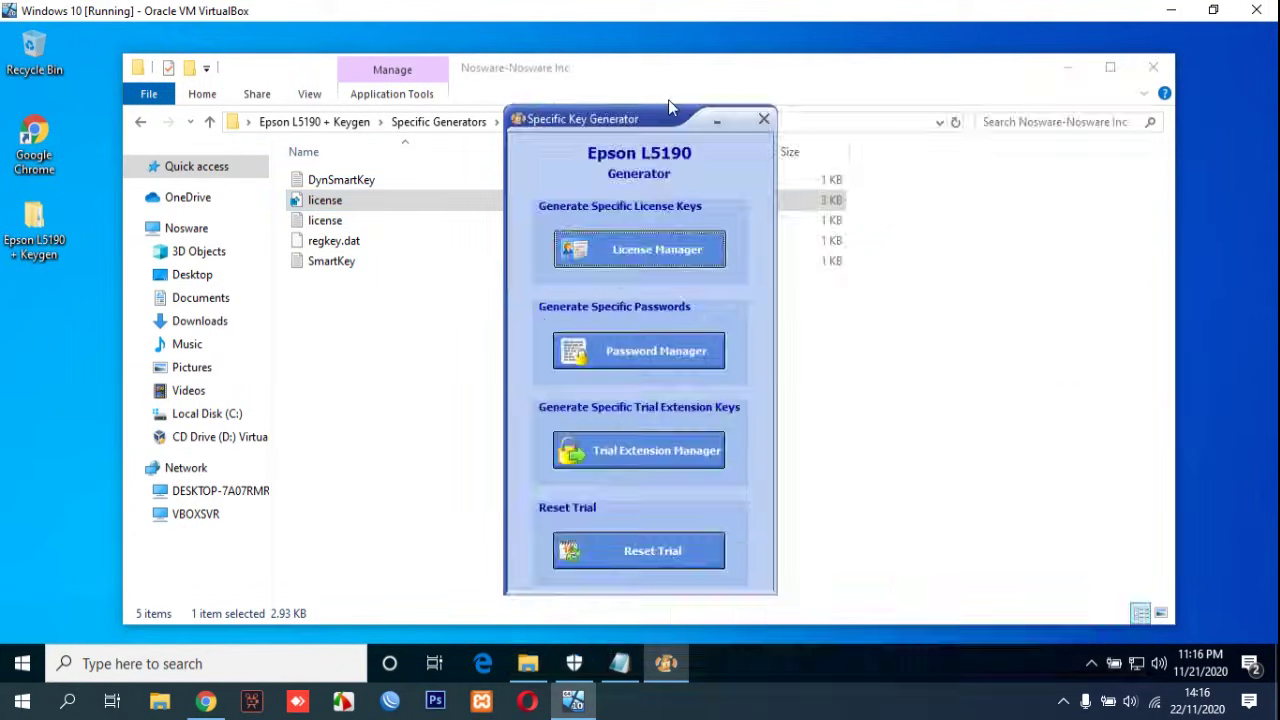
pyautogui.click(762, 120)
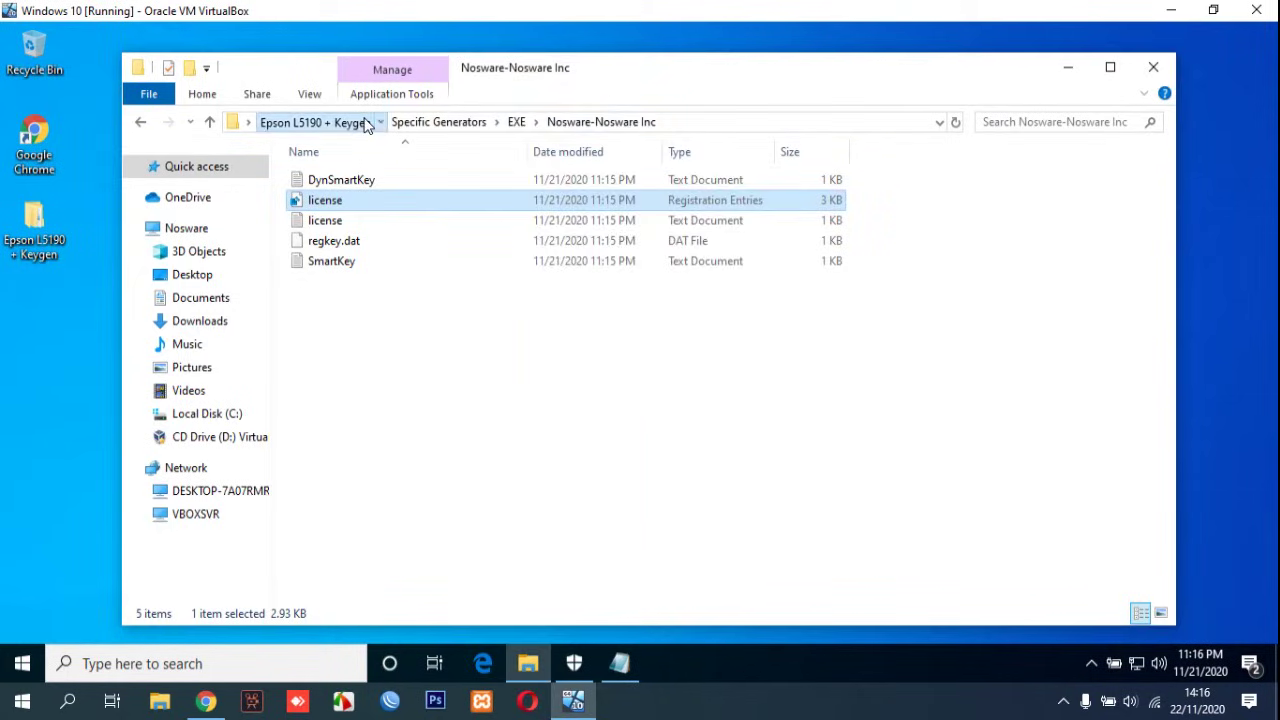
pyautogui.click(365, 123)
# Relaunch Adjprog from L5190 onePC and dismiss its missing-license error.
pyautogui.doubleClick(368, 180)
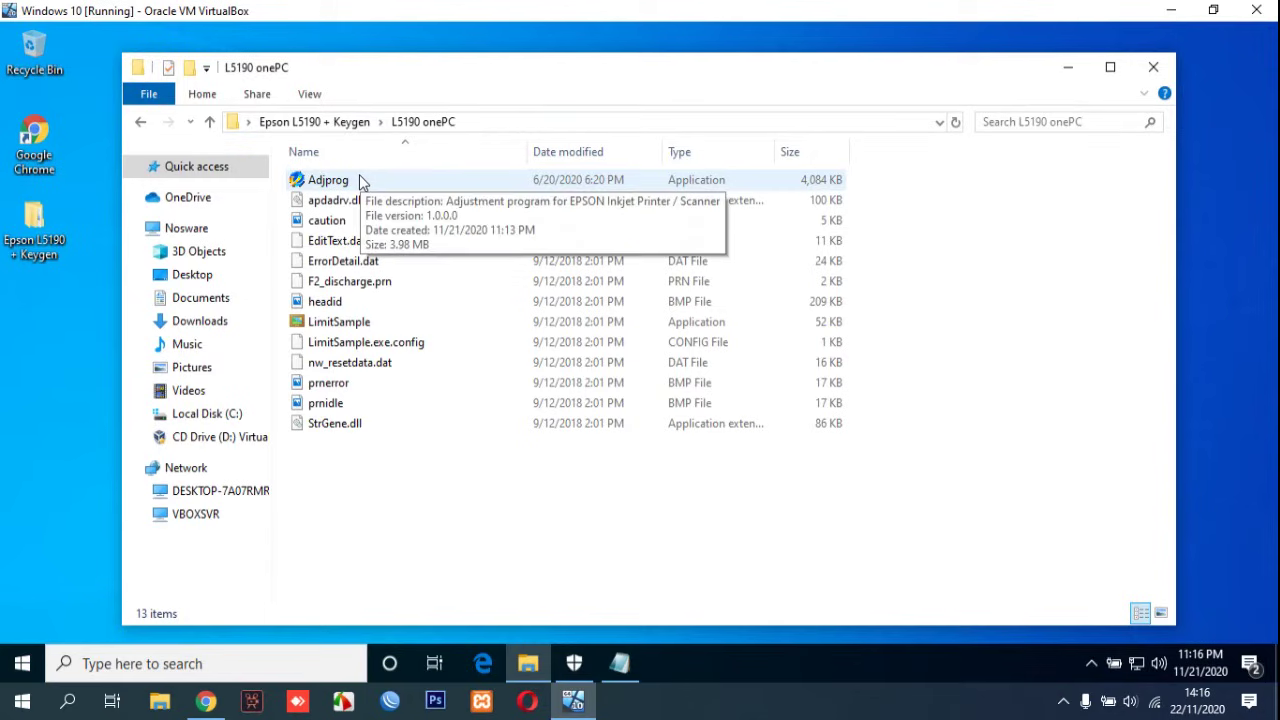
pyautogui.doubleClick(362, 181)
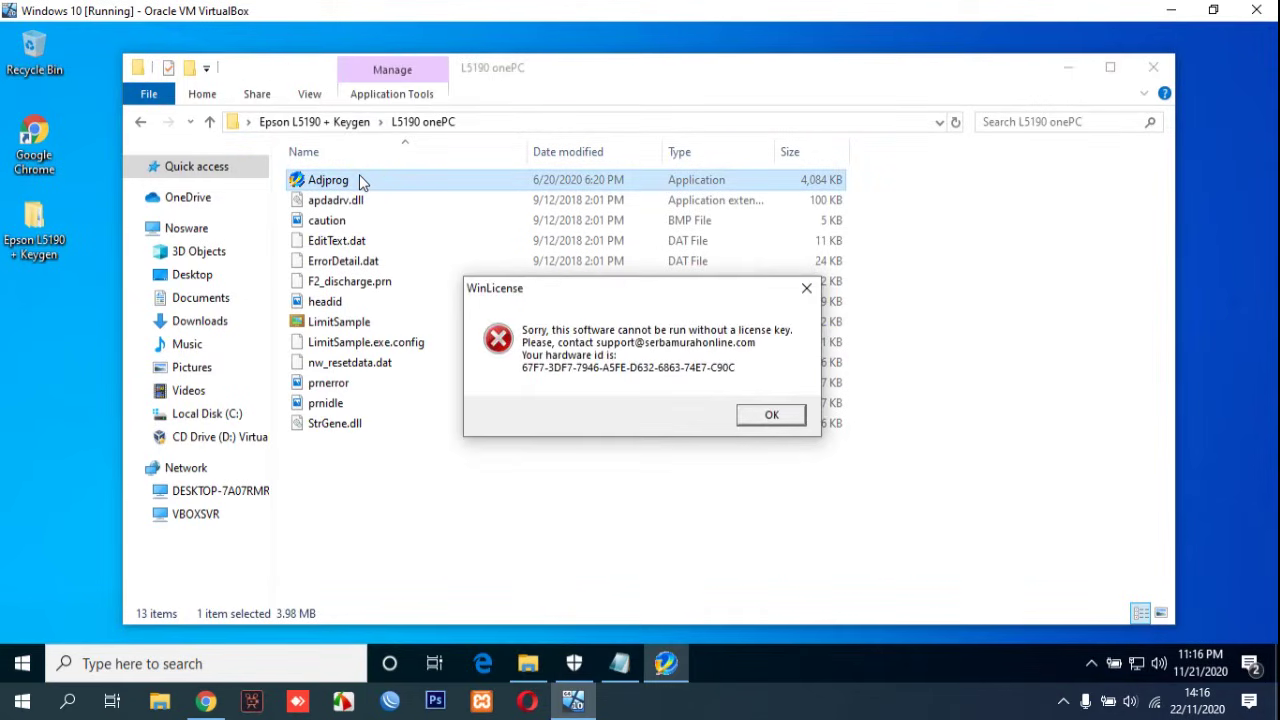
pyautogui.click(764, 414)
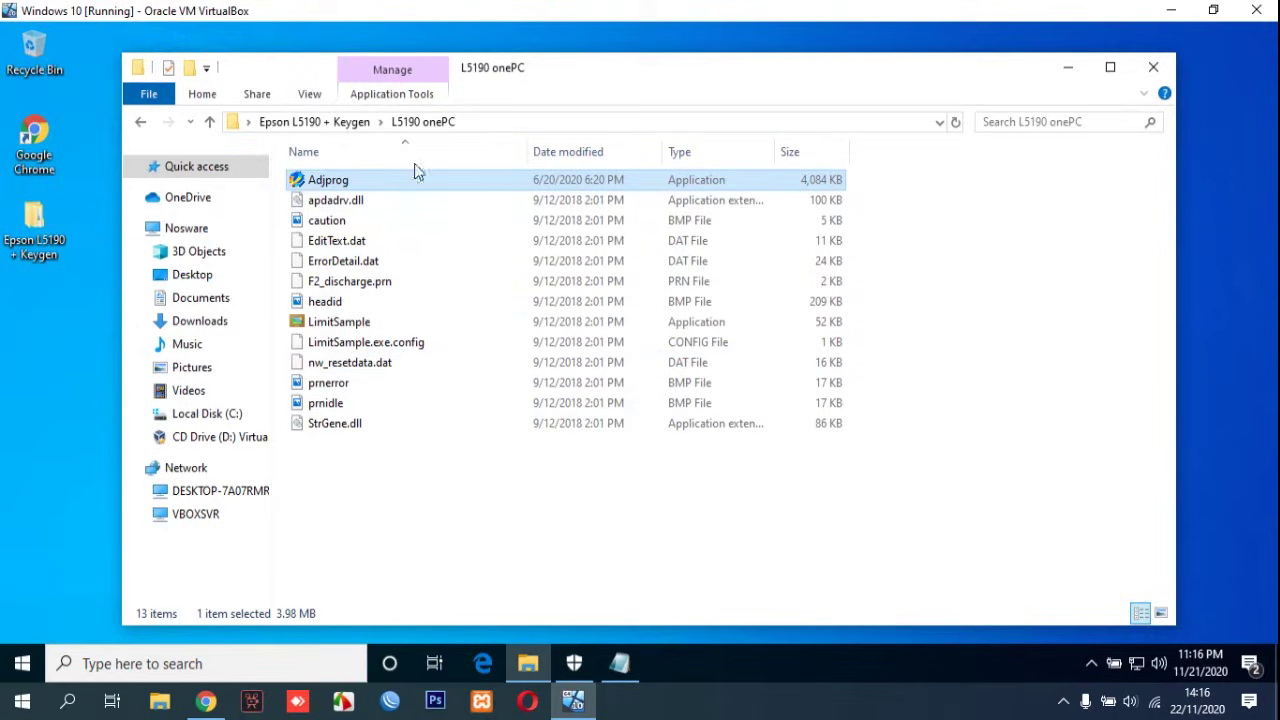
# Copy all five generated license files from the EXE key folder, then return to L5190 onePC.
pyautogui.click(356, 124)
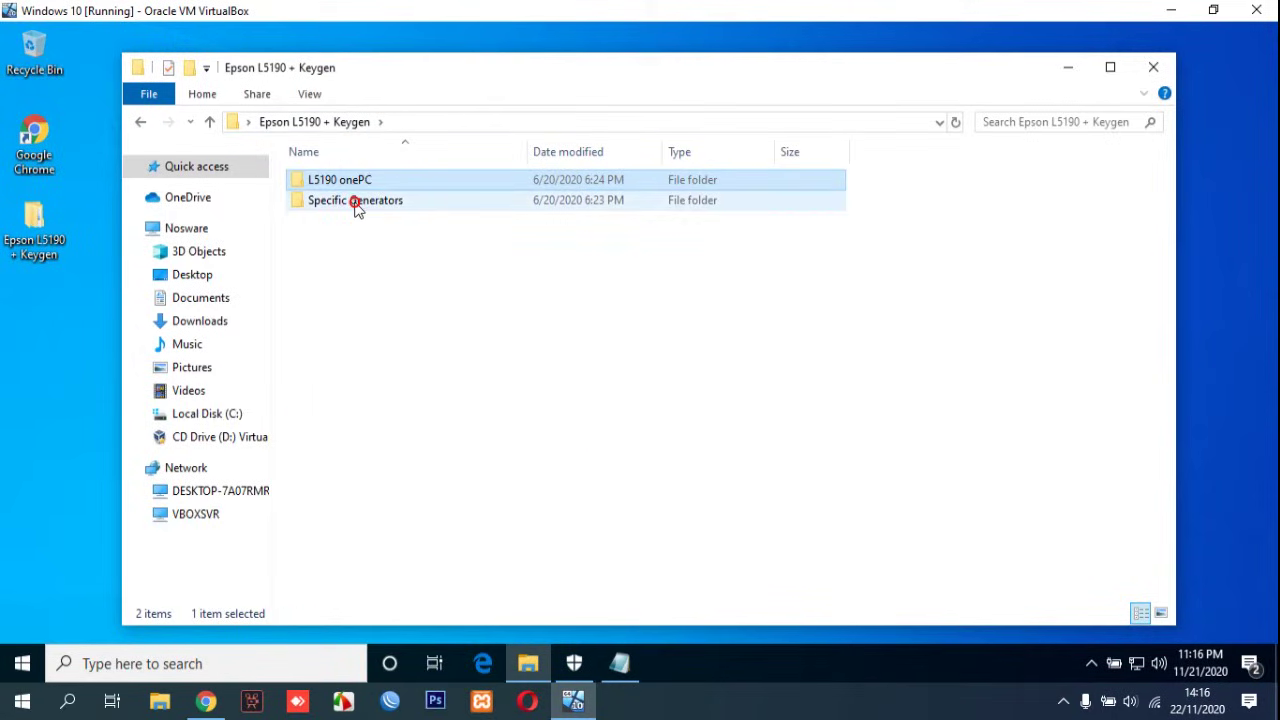
pyautogui.doubleClick(357, 206)
pyautogui.doubleClick(360, 199)
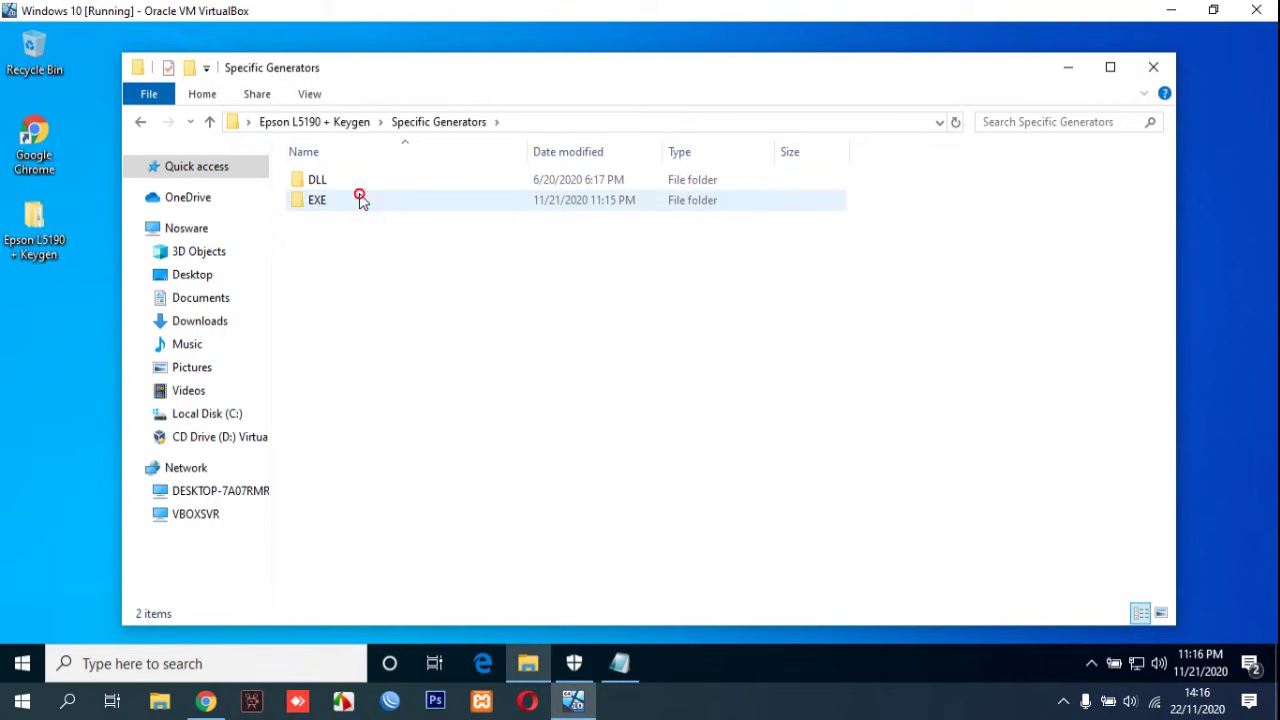
pyautogui.doubleClick(362, 185)
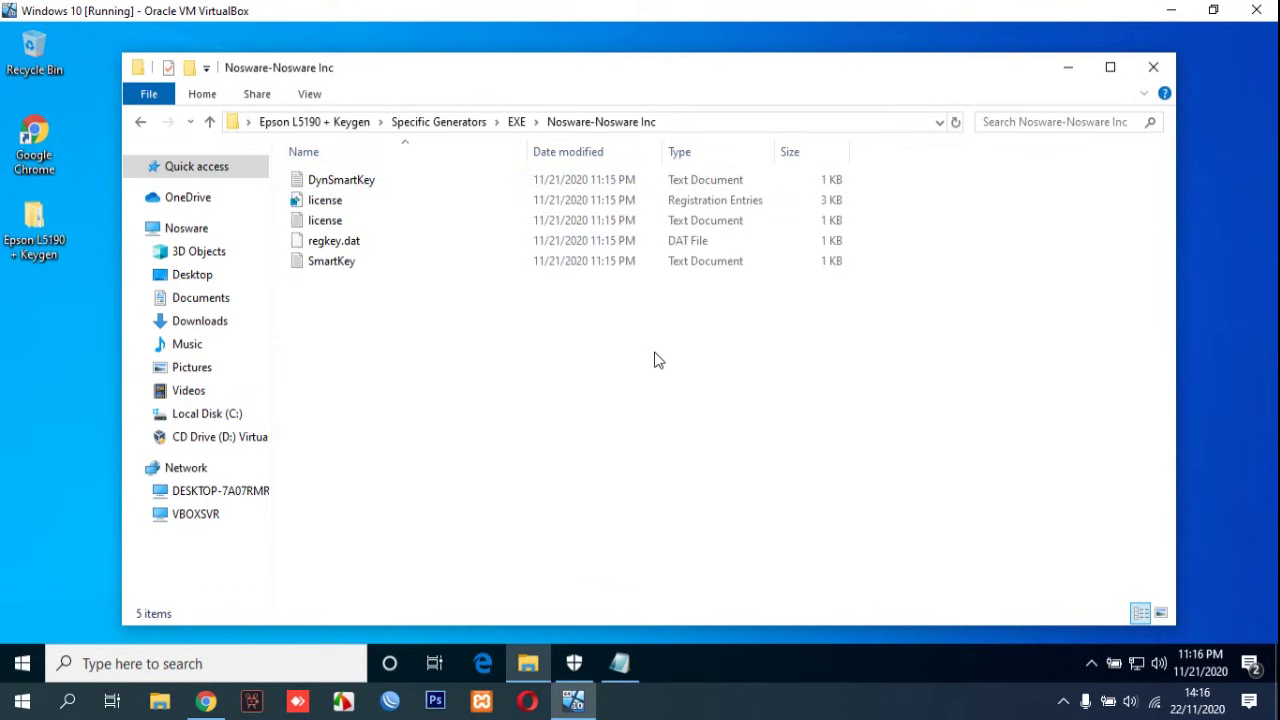
pyautogui.moveTo(958, 358); pyautogui.dragTo(278, 180)
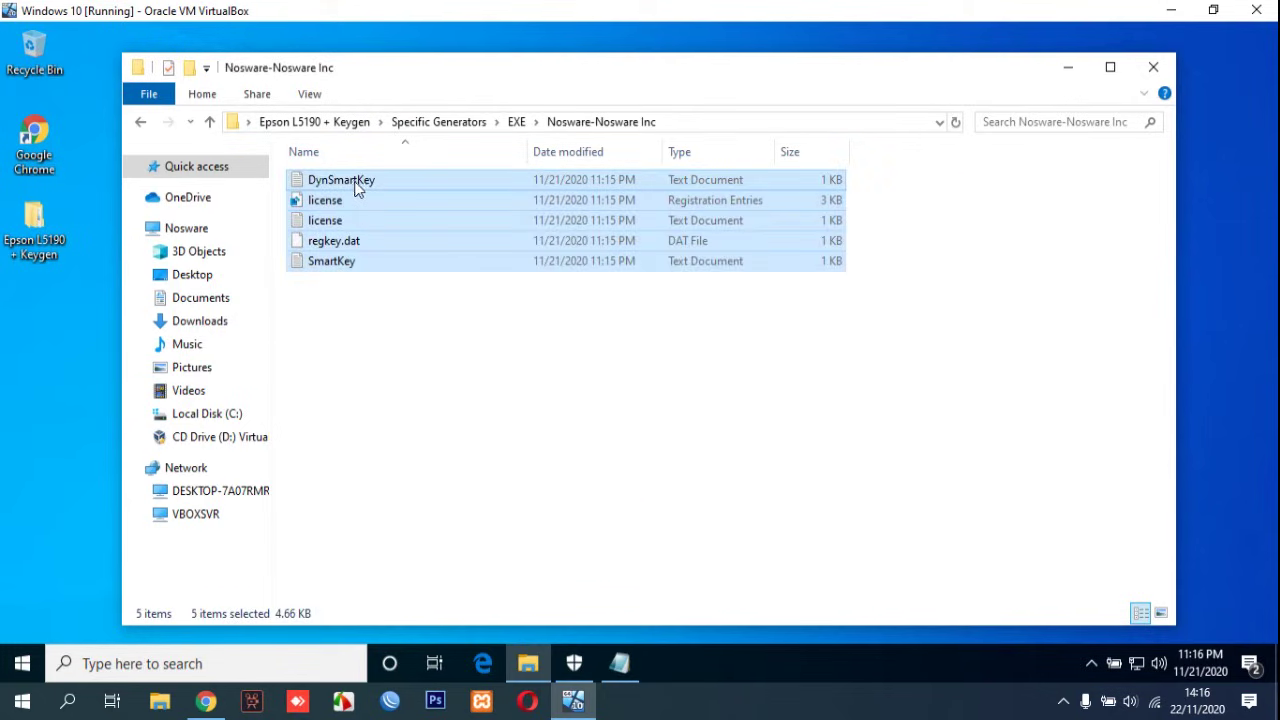
pyautogui.rightClick(364, 182)
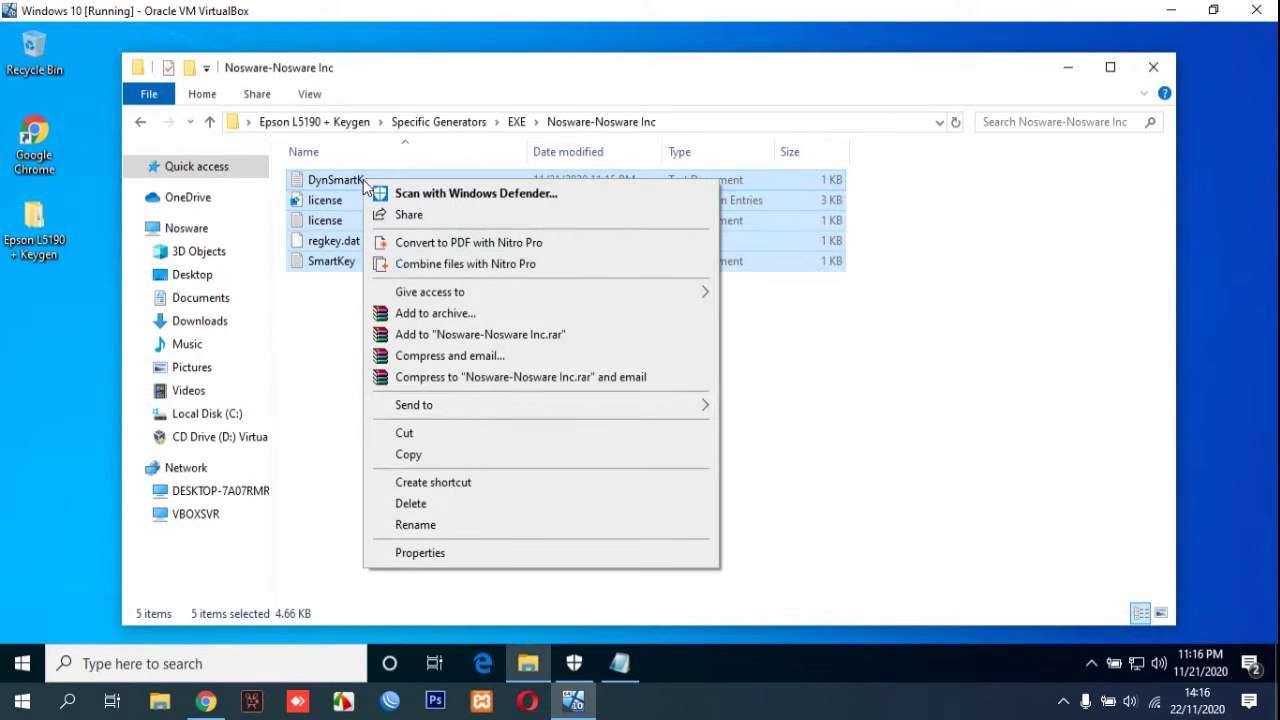
pyautogui.click(458, 453)
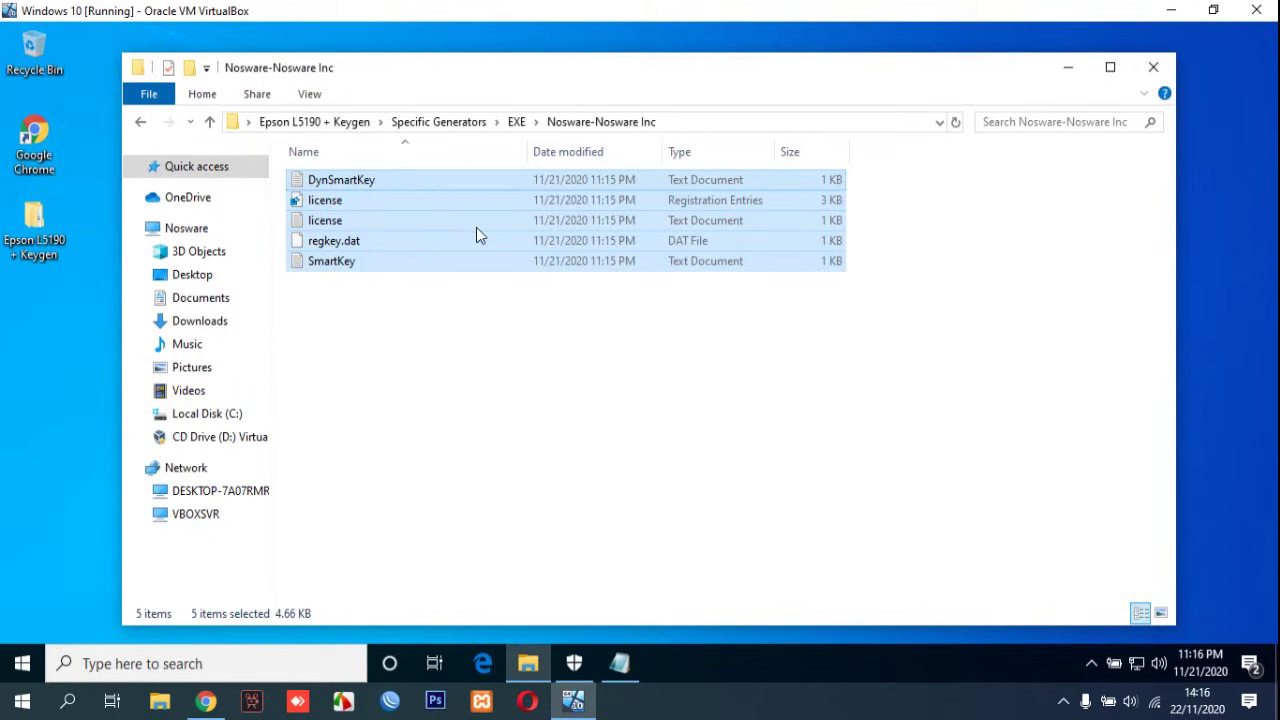
pyautogui.click(328, 121)
pyautogui.doubleClick(343, 182)
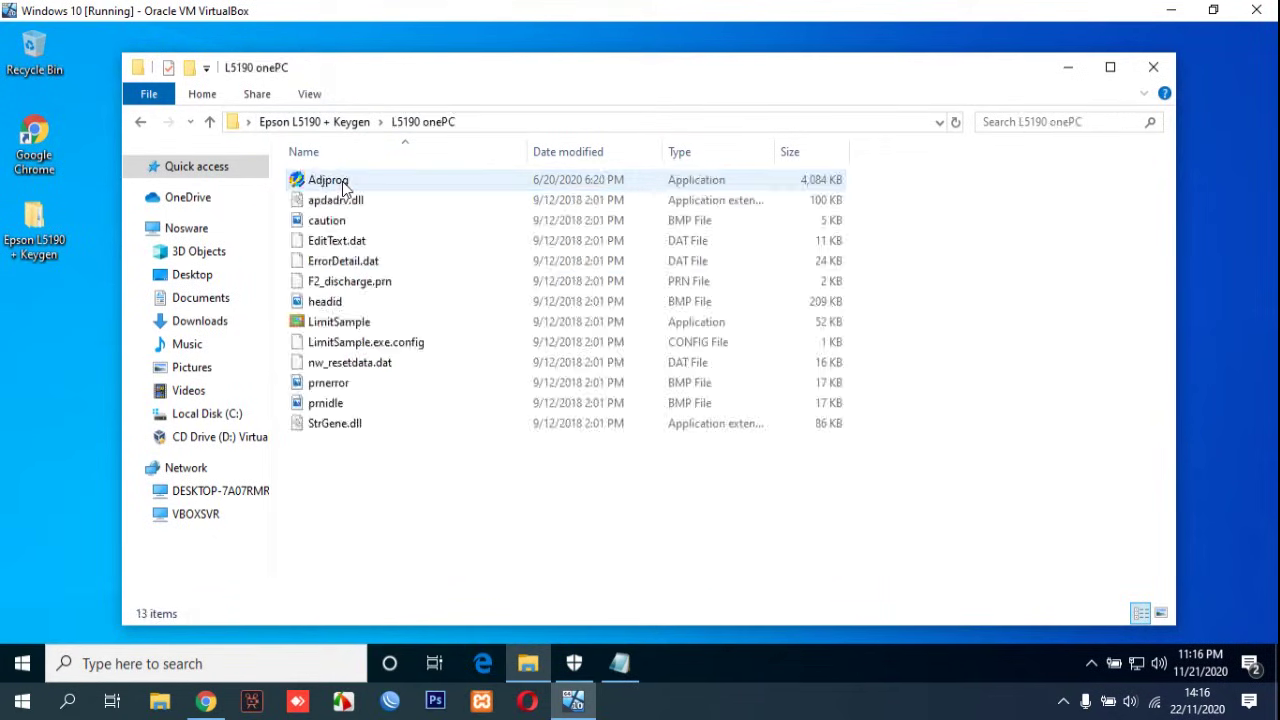
# Paste the five license files into L5190 onePC, relaunch Adjprog, and acknowledge the registration notice.
pyautogui.rightClick(1007, 231)
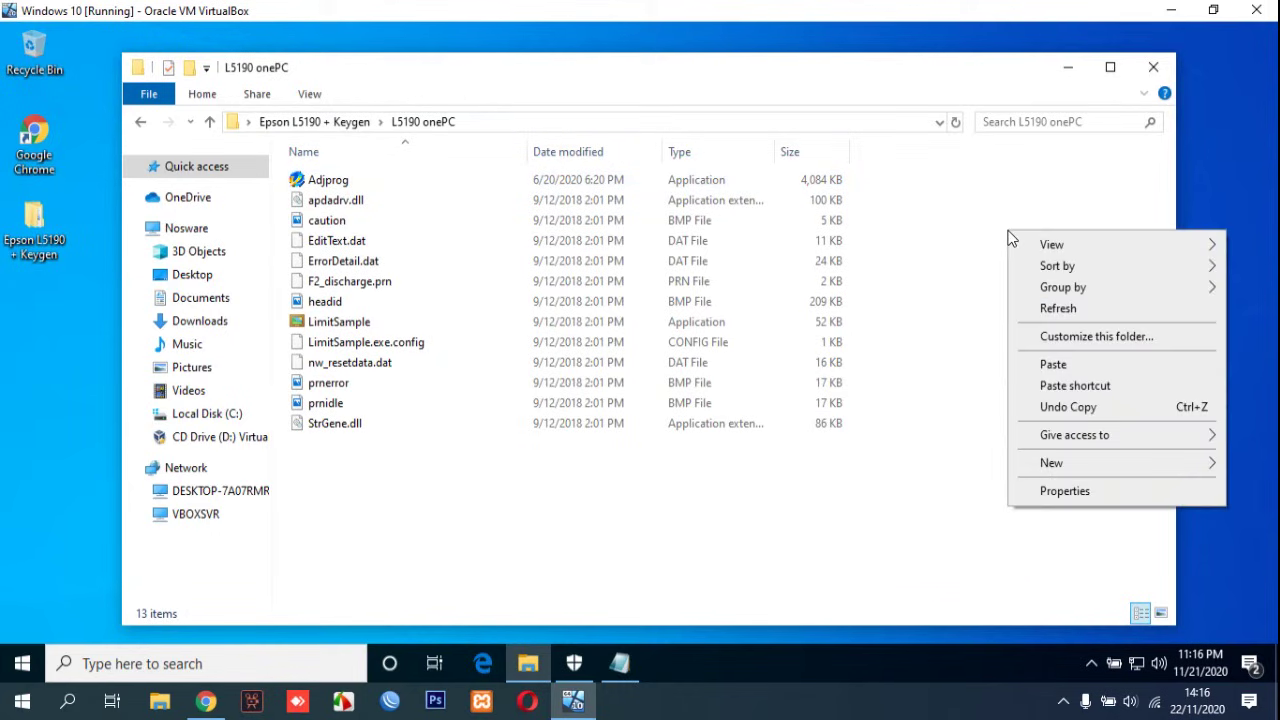
pyautogui.click(1053, 364)
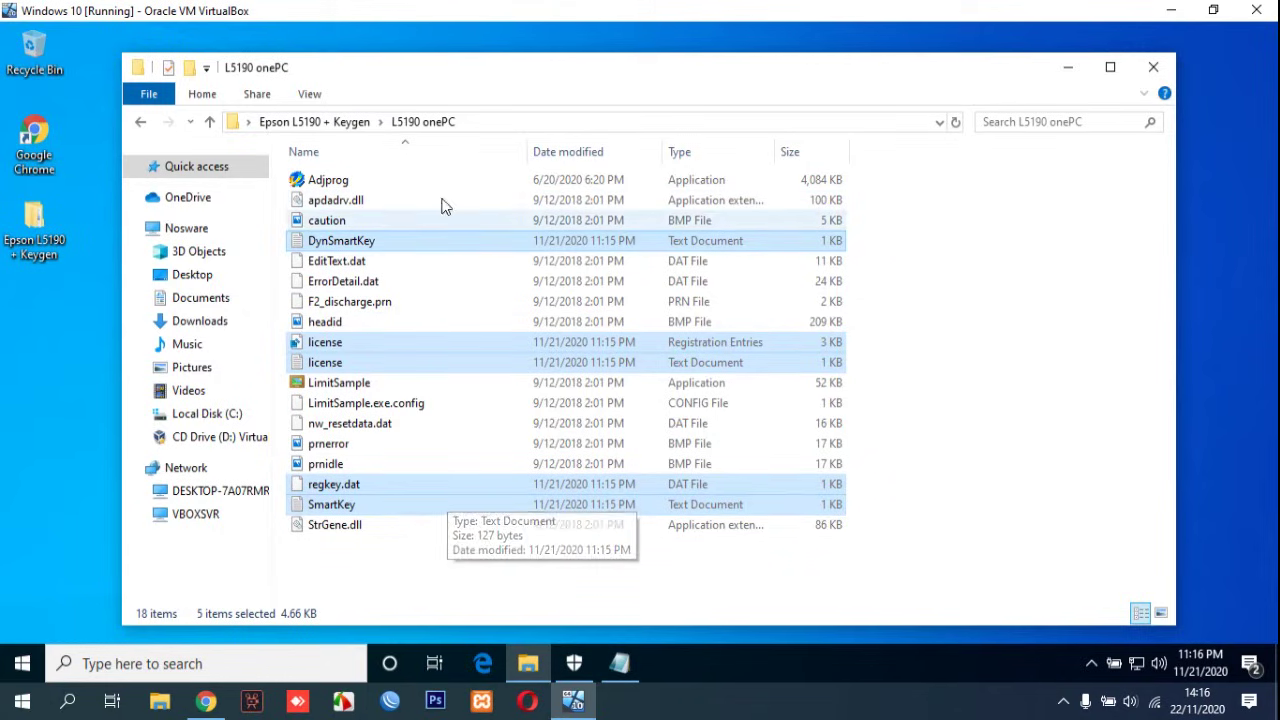
pyautogui.doubleClick(397, 189)
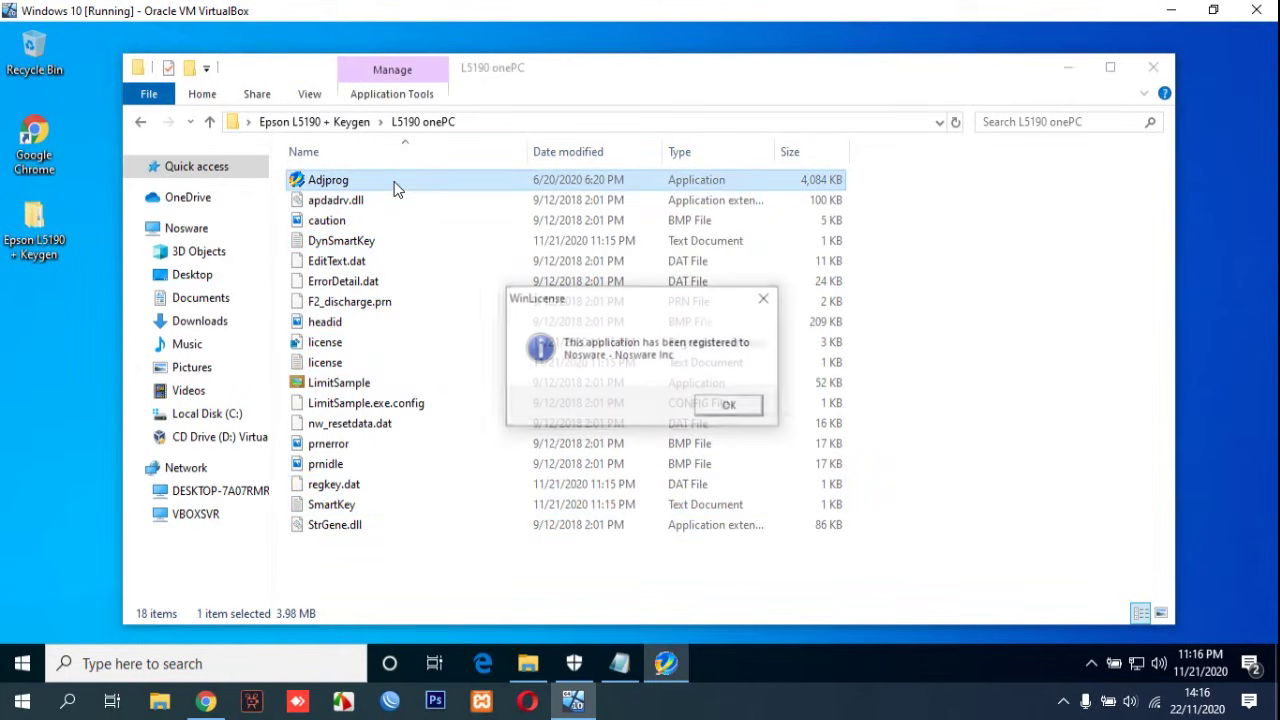
pyautogui.click(718, 412)
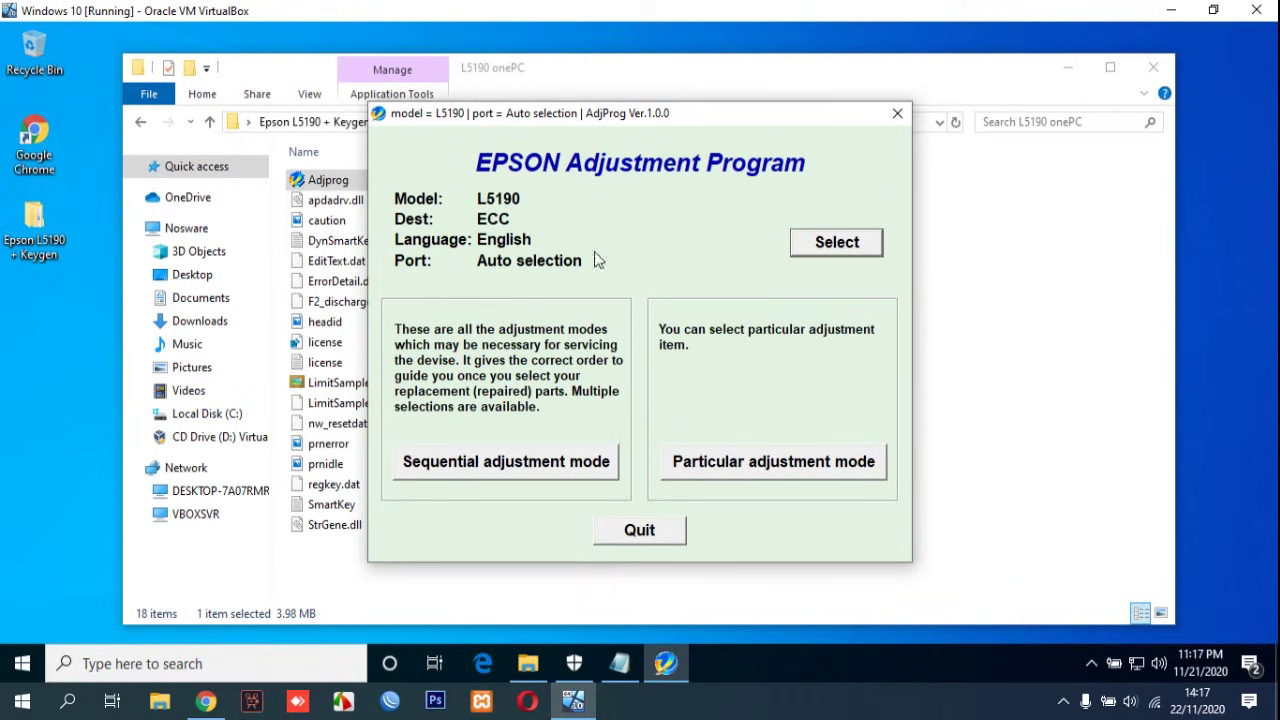
# Confirm model L5190 with the Auto selection port, then enter Particular adjustment mode.
pyautogui.click(836, 242)
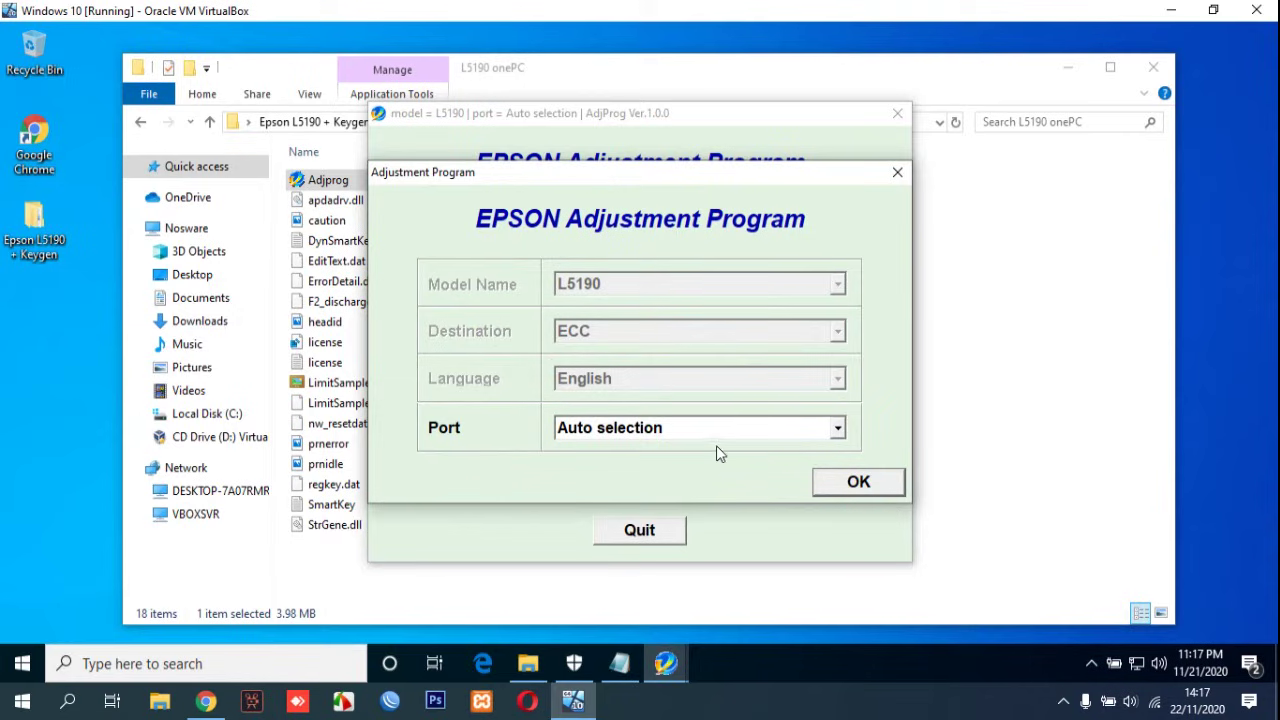
pyautogui.click(645, 432)
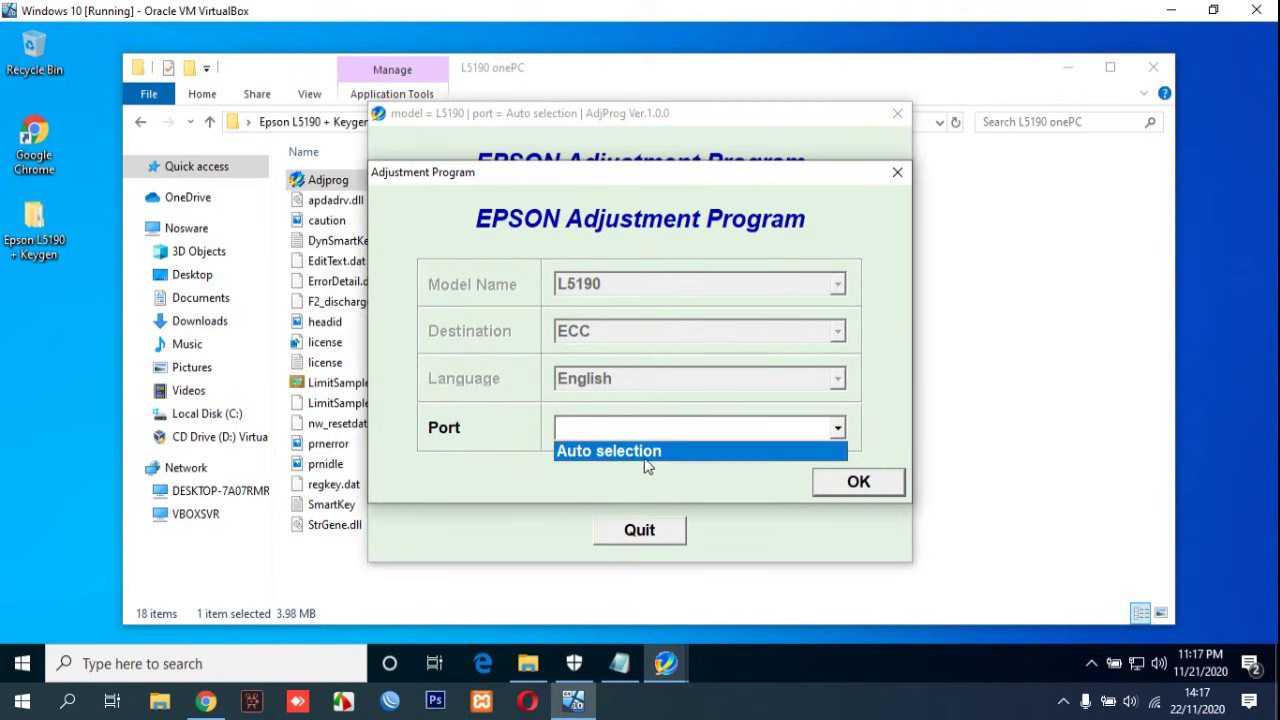
pyautogui.click(644, 456)
pyautogui.click(862, 485)
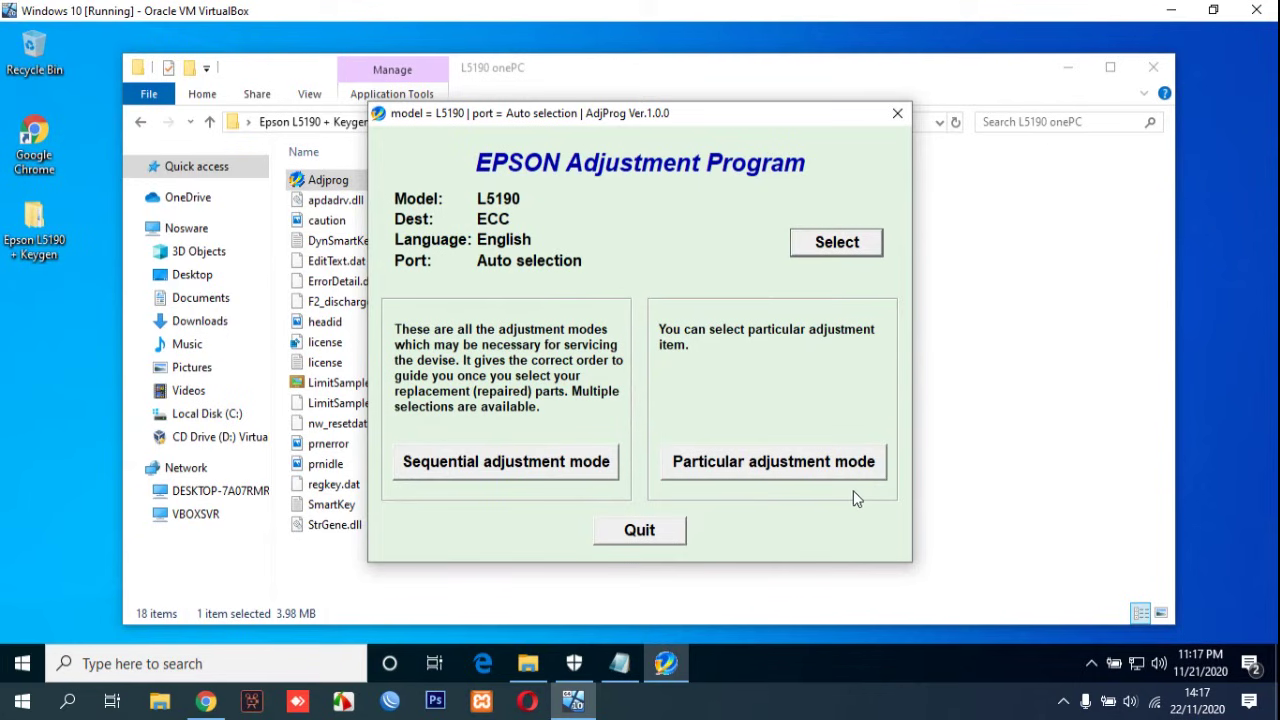
pyautogui.click(757, 470)
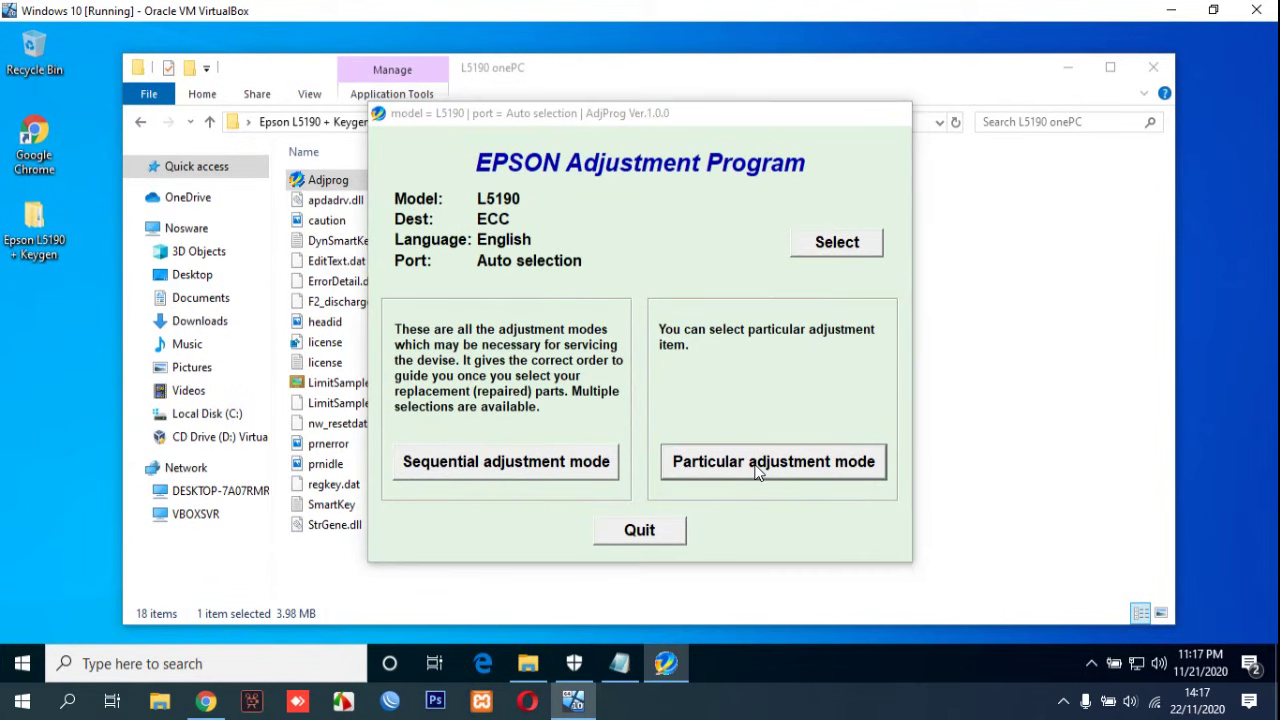
pyautogui.scroll(-1, 757, 472)
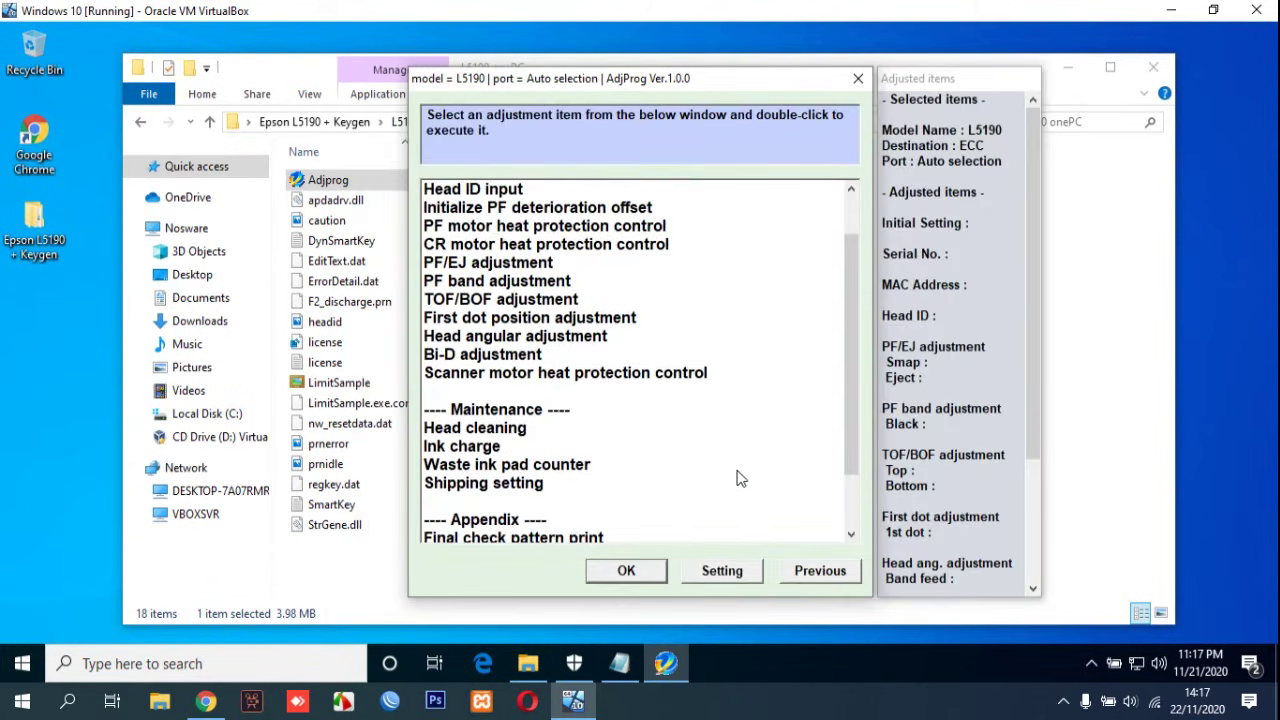
# Open the Waste ink pad counter adjustment from the Maintenance list.
pyautogui.click(485, 470)
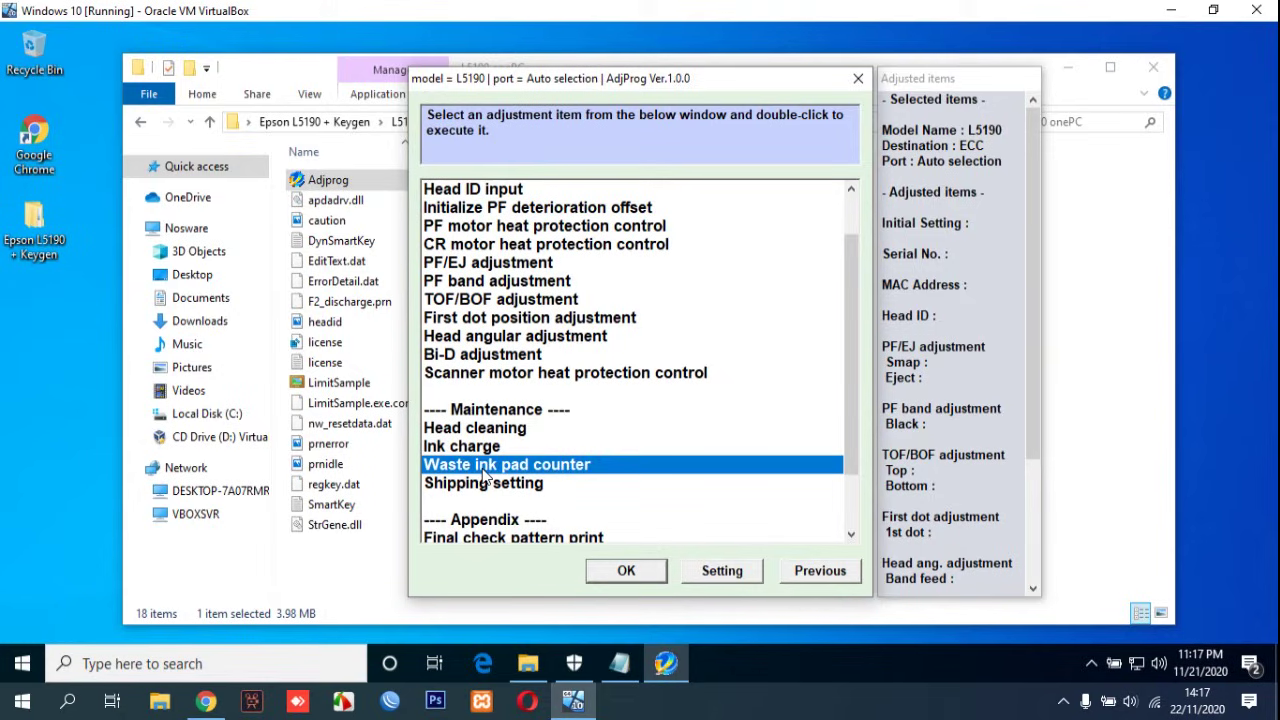
pyautogui.click(630, 571)
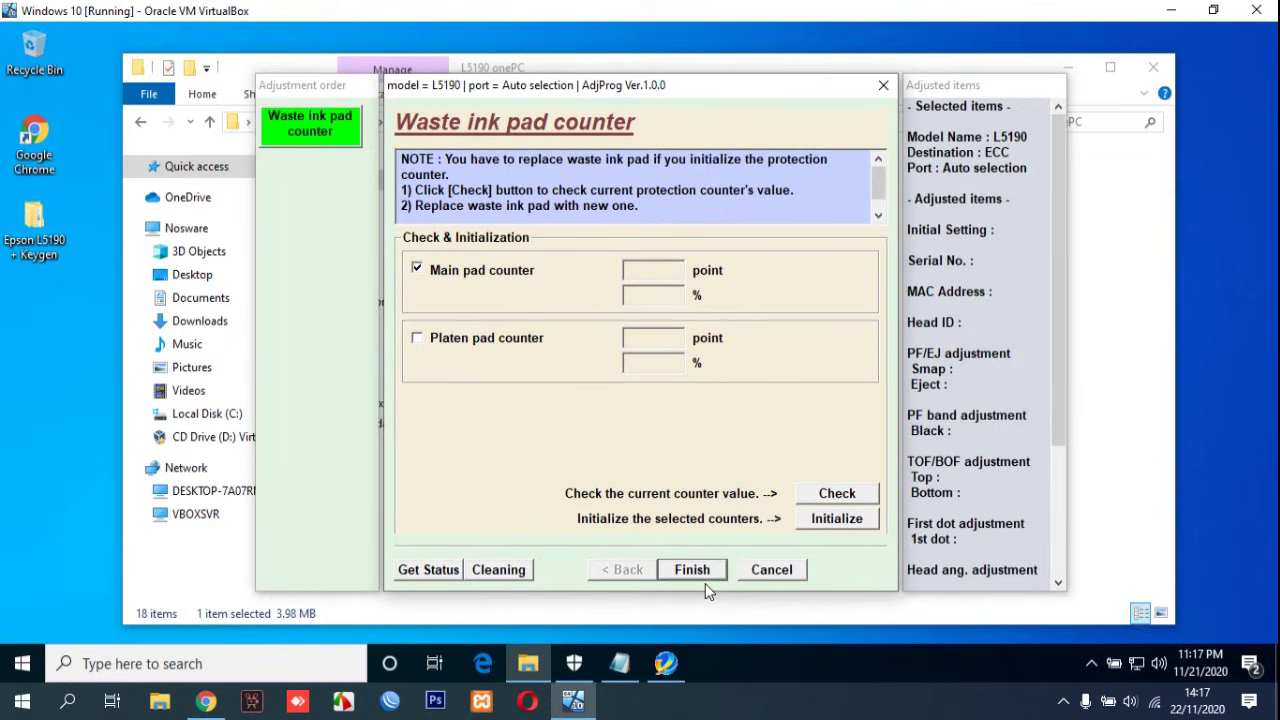
# Close the Waste ink pad counter page and the adjustment item list window.
pyautogui.click(884, 86)
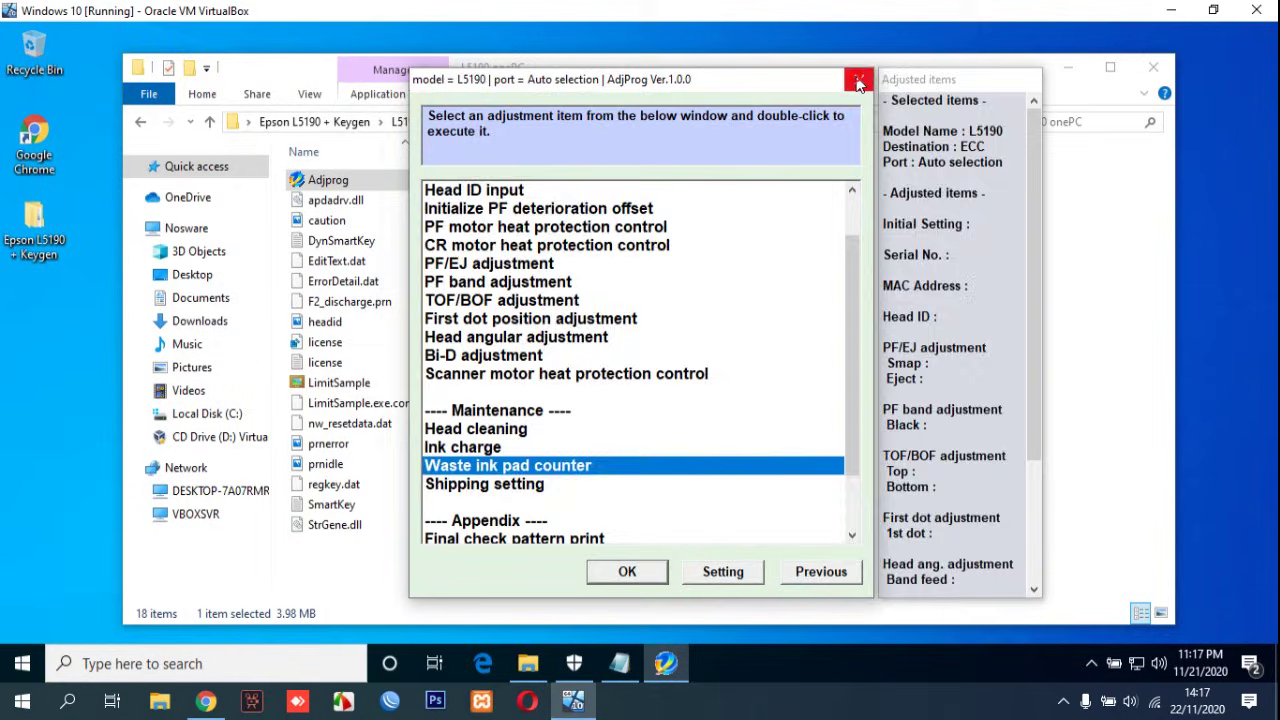
pyautogui.click(859, 80)
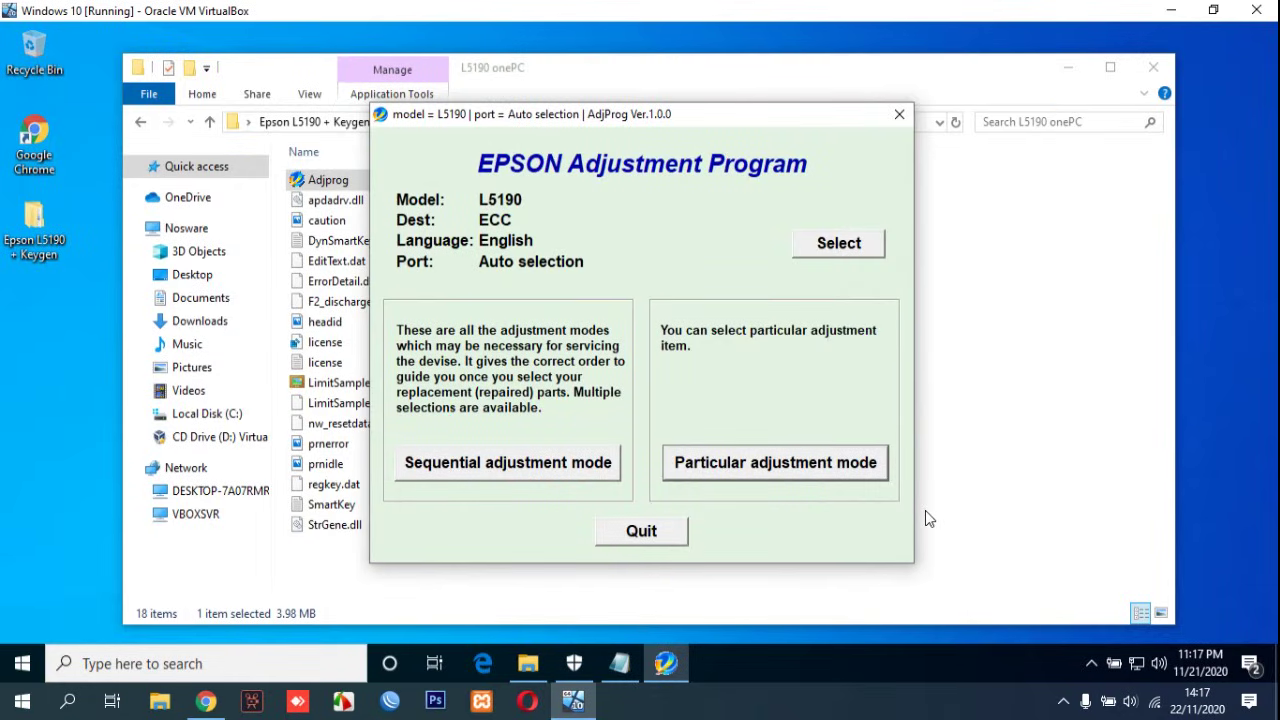